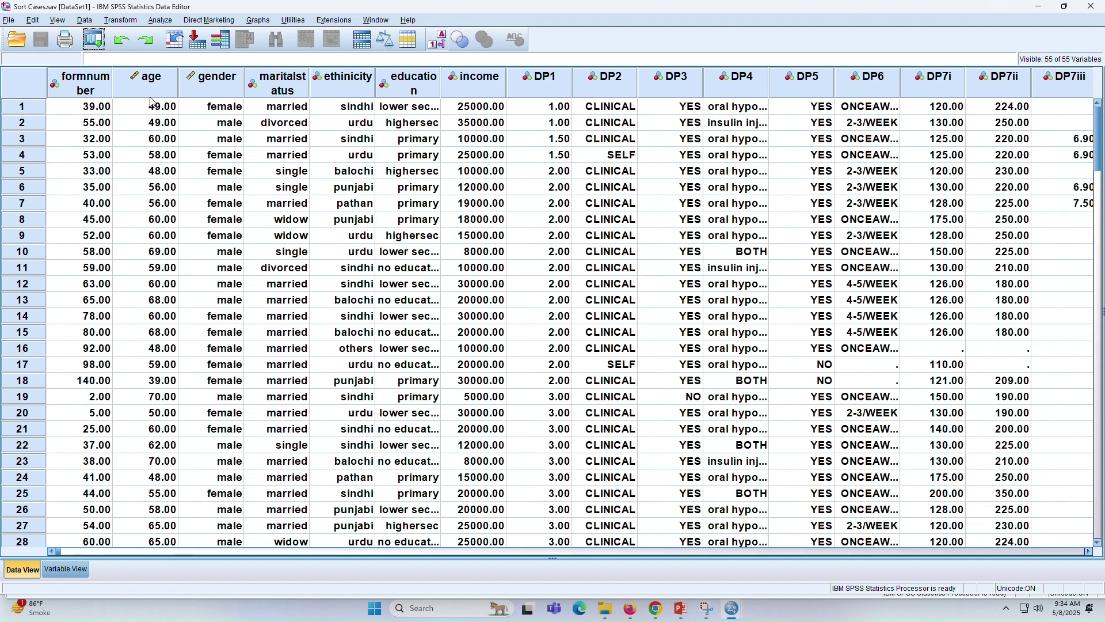
Widen the formnumber column until its full name fits on one line, and narrow the maritalstatus column
left_click_drag(115, 90, 128, 91)
left_click_drag(322, 85, 310, 86)
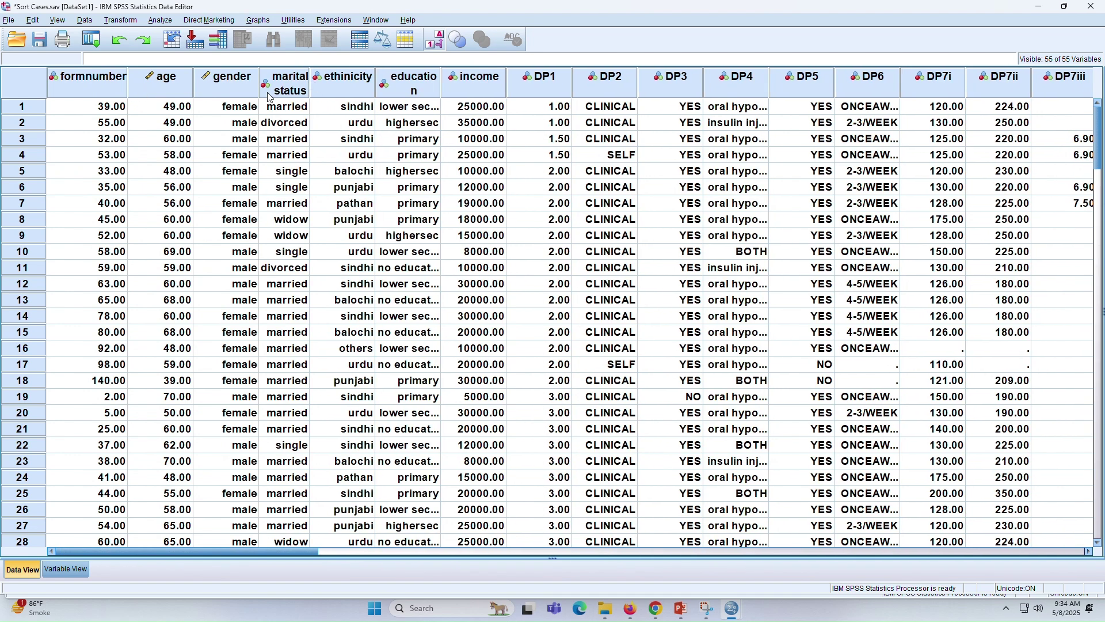
Set up a Sort Cases operation with age as the sort variable
left_click(150, 86)
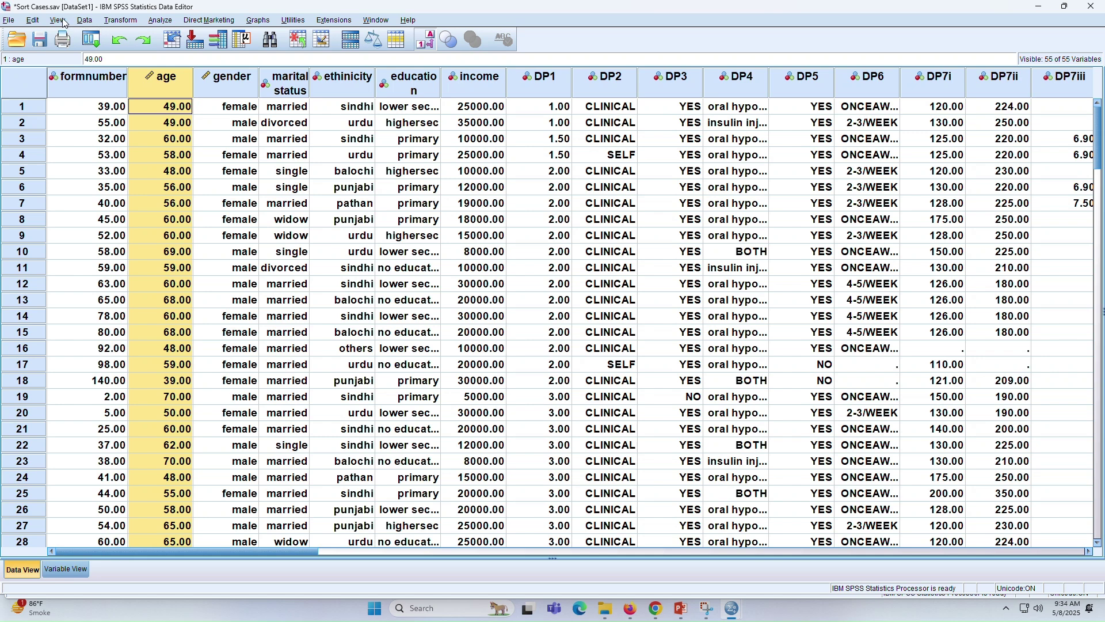
left_click(91, 21)
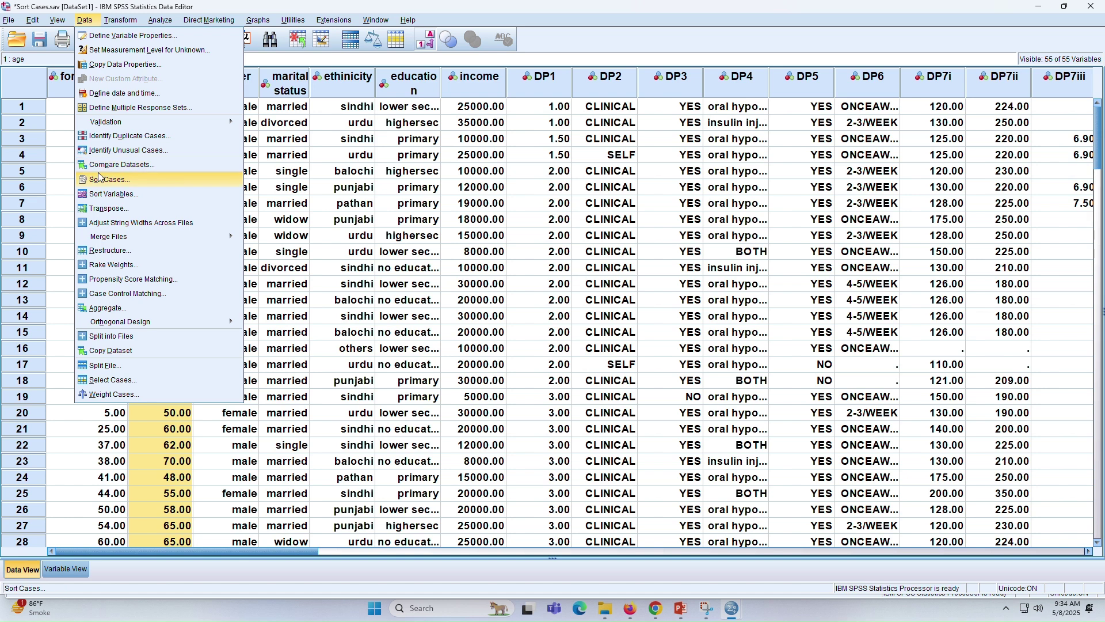
left_click(181, 182)
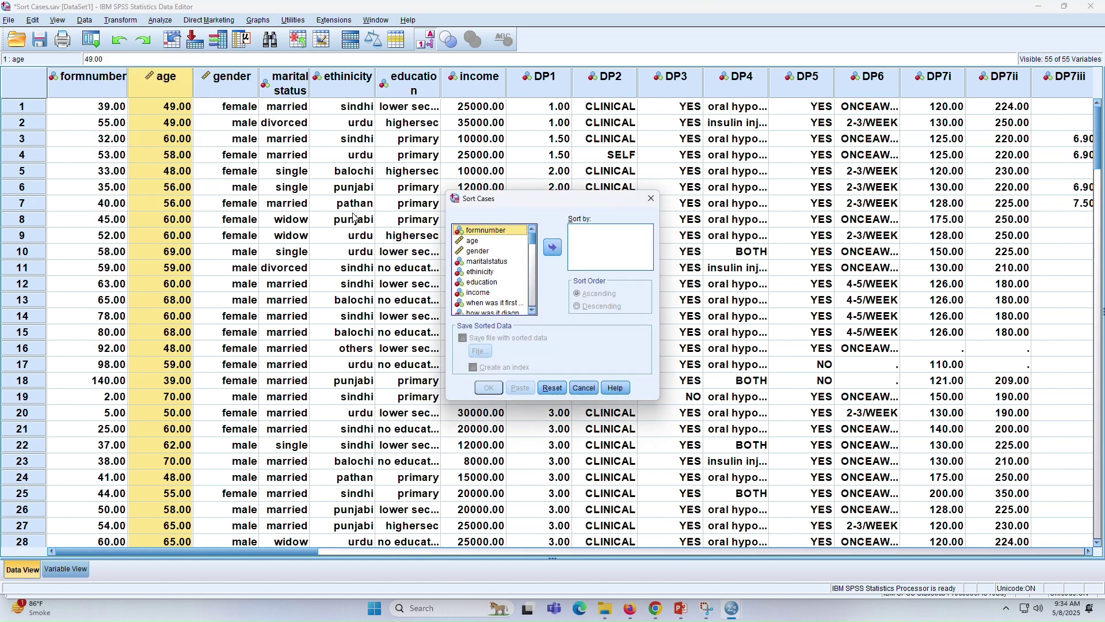
left_click(479, 241)
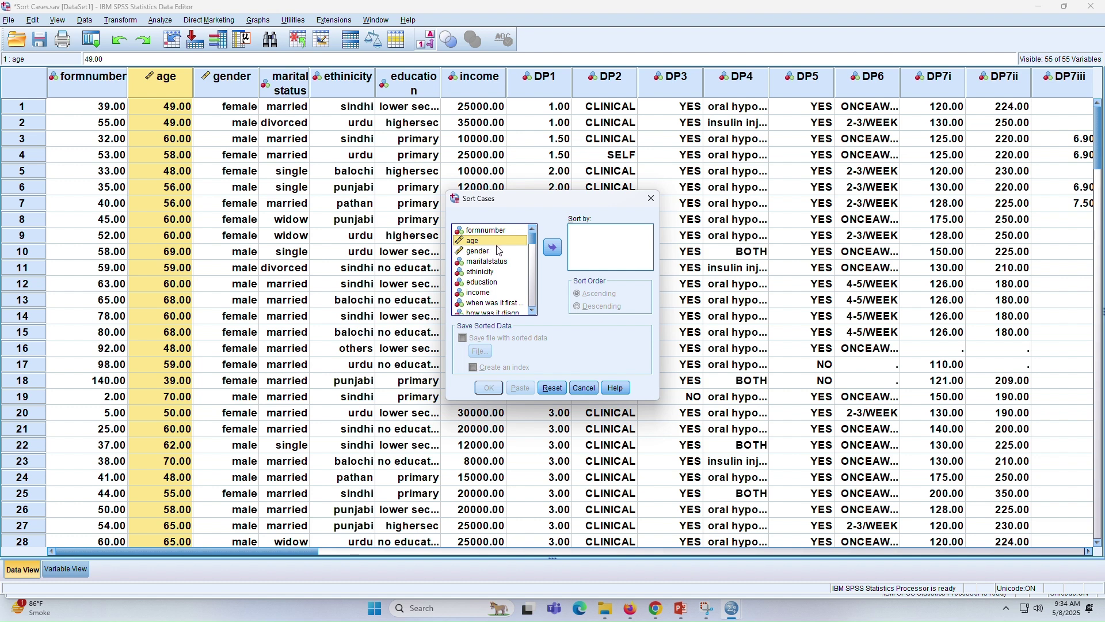
left_click(553, 248)
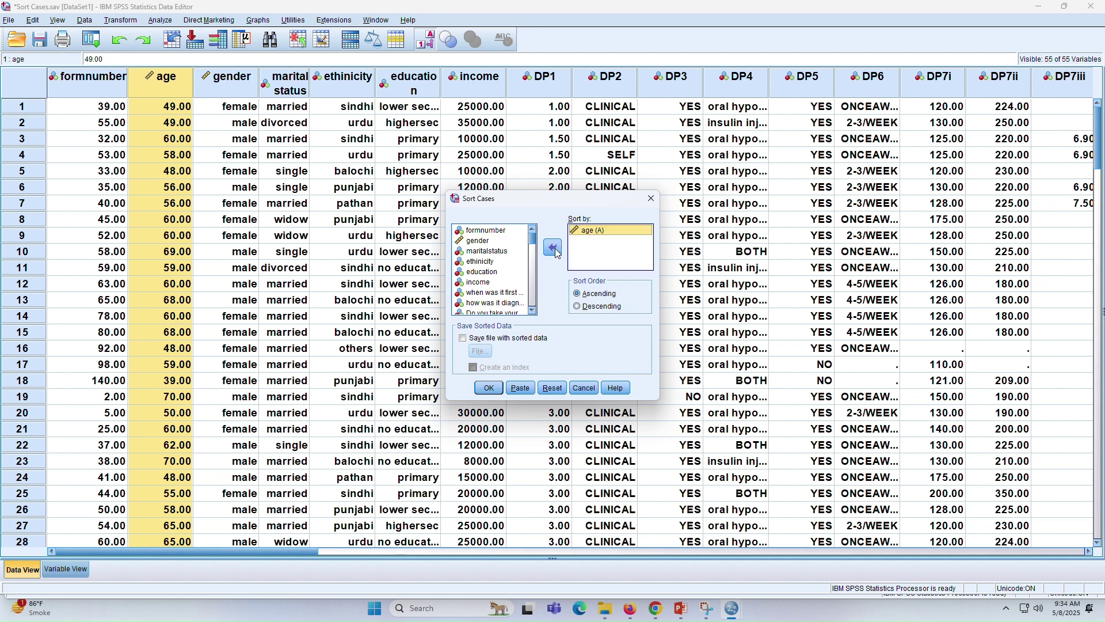
Try the descending sort order for age and return it to ascending
left_click(593, 312)
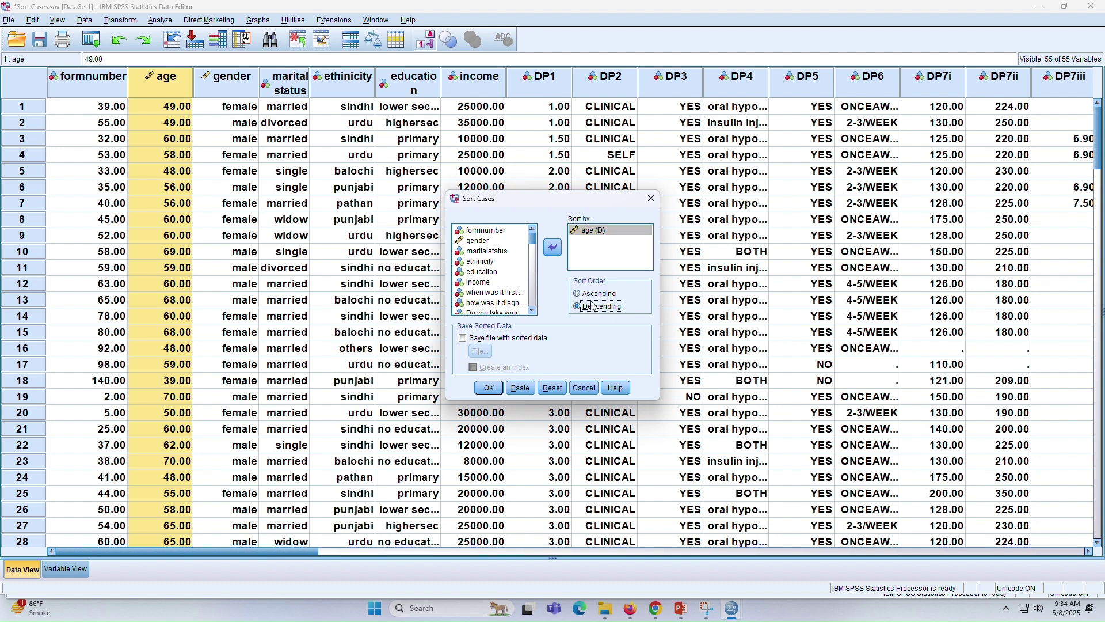
left_click(592, 307)
left_click(592, 295)
left_click(595, 309)
left_click(596, 300)
left_click(594, 307)
left_click(606, 306)
left_click(603, 294)
left_click(463, 338)
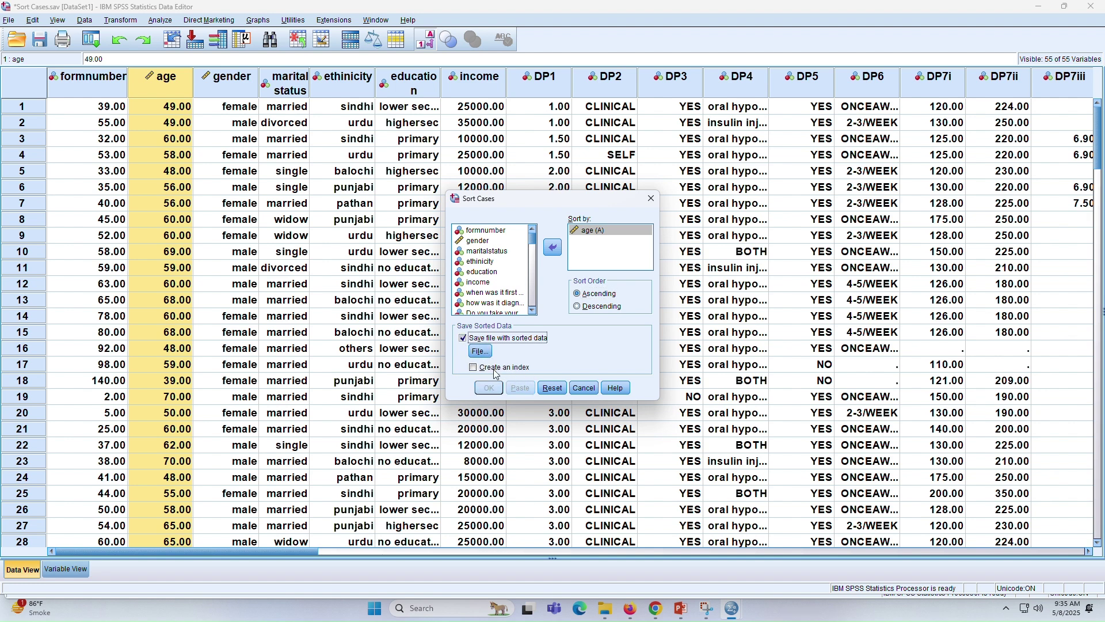
left_click(482, 353)
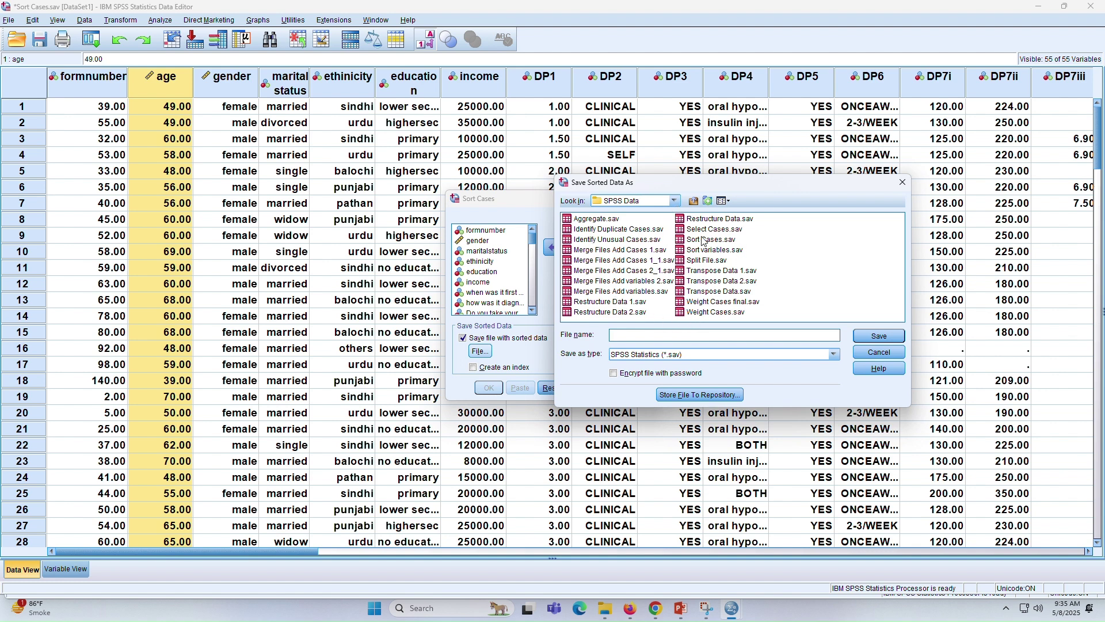
left_click(880, 351)
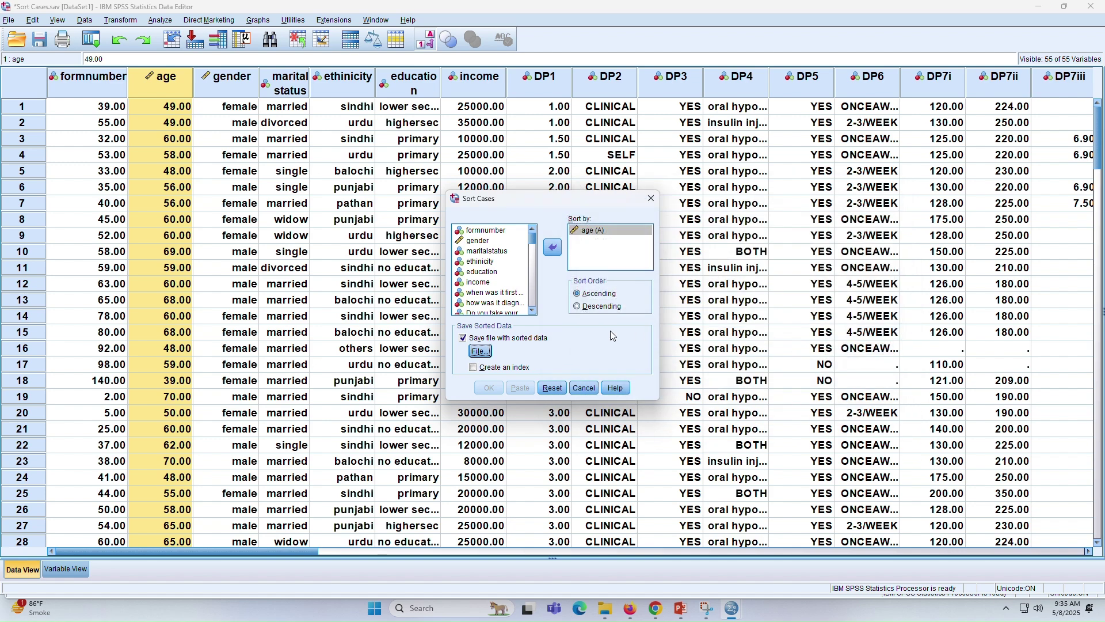
left_click(469, 340)
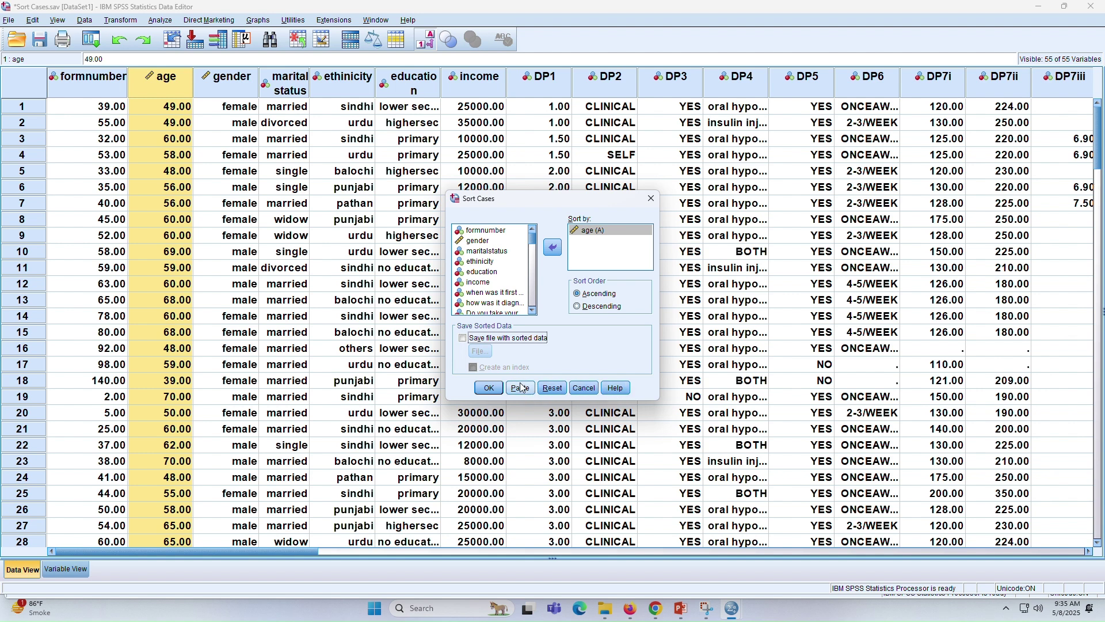
Run the ascending sort by age and check the order of the ages in the Sort Cases.sav dataset
left_click(491, 389)
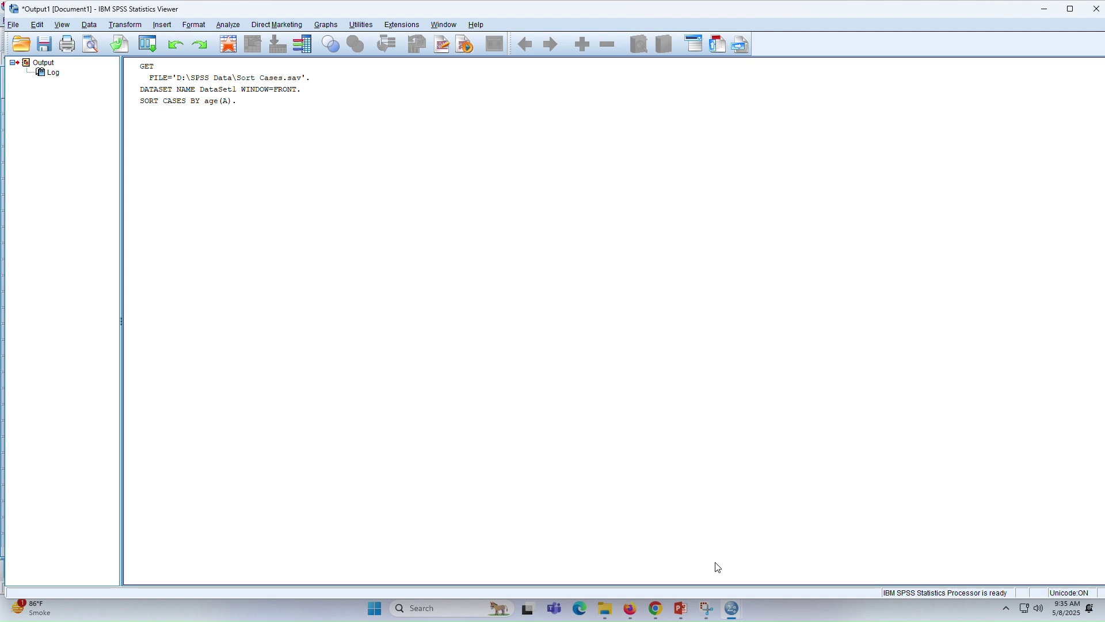
mouse_move(734, 609)
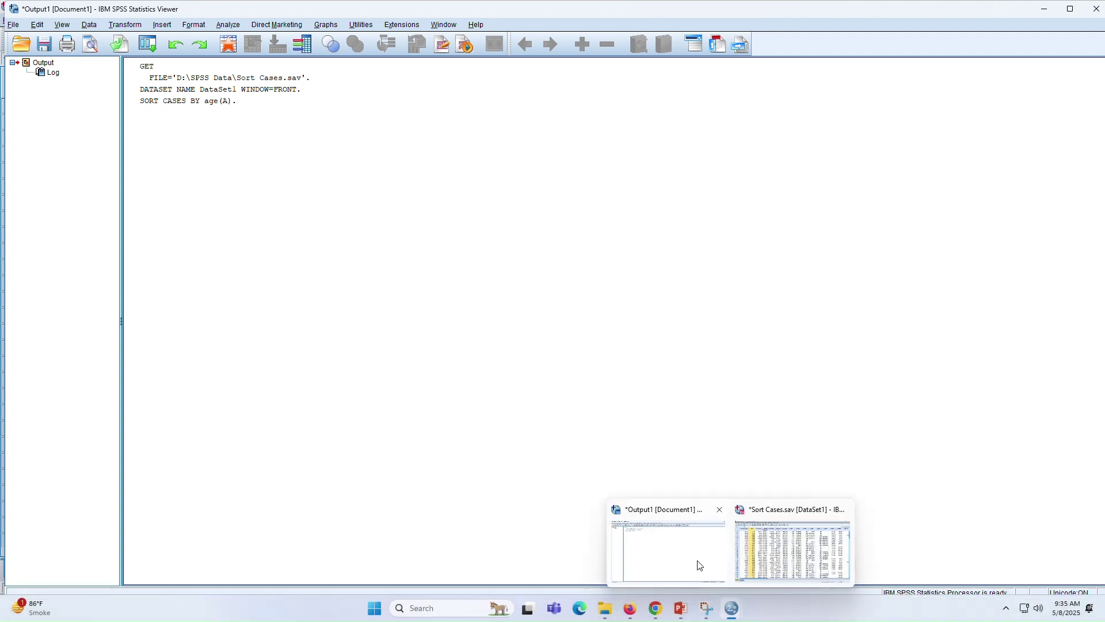
left_click(763, 553)
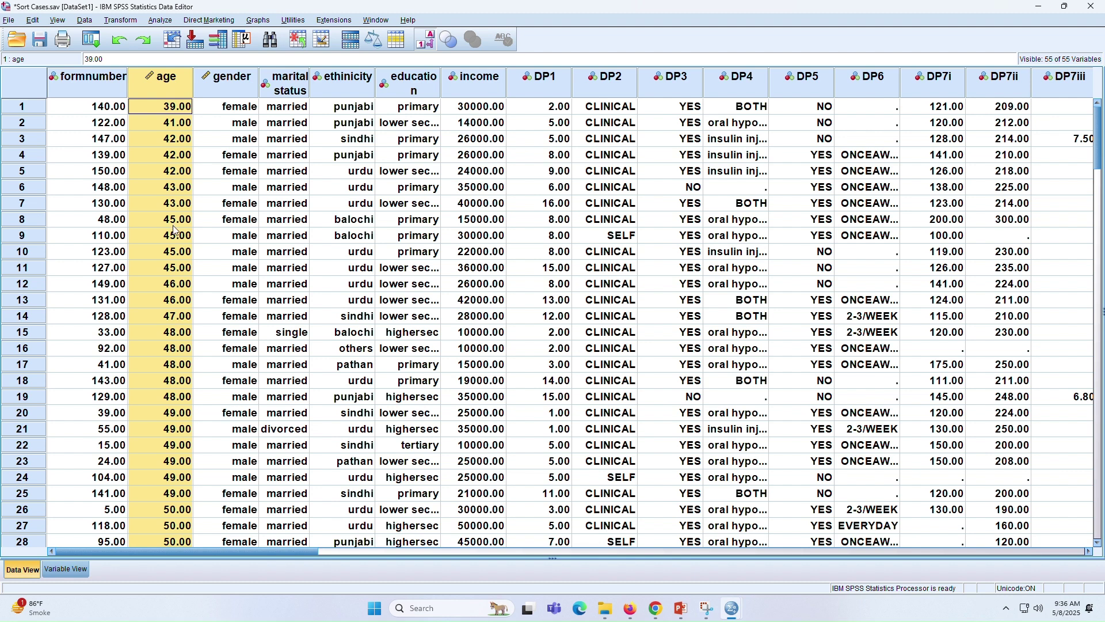
left_click_drag(175, 316, 177, 338)
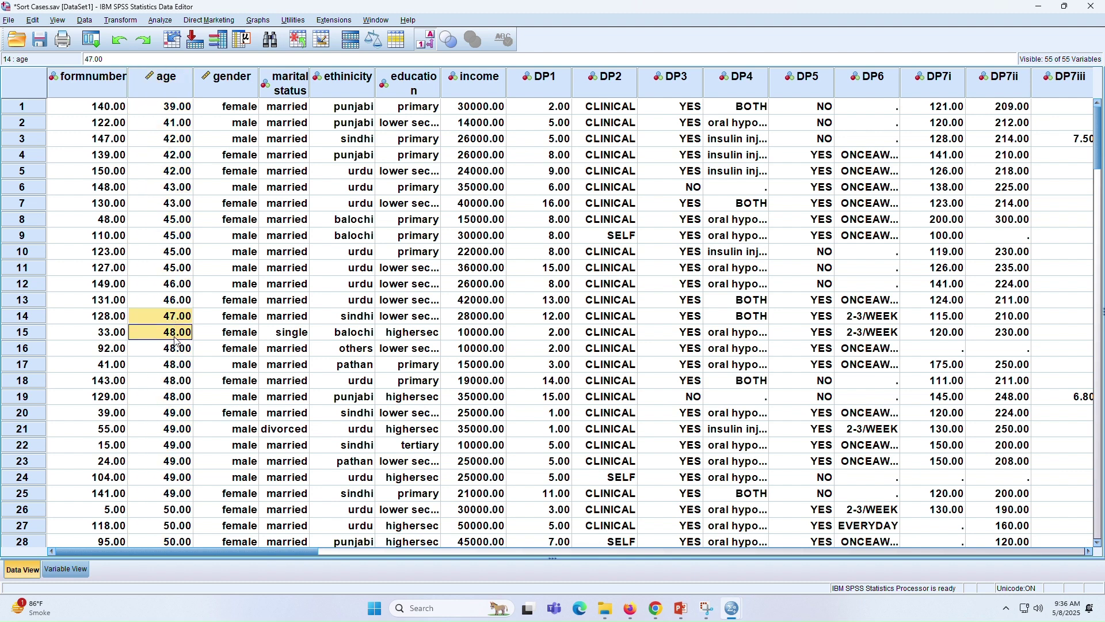
left_click(171, 383)
left_click(165, 426)
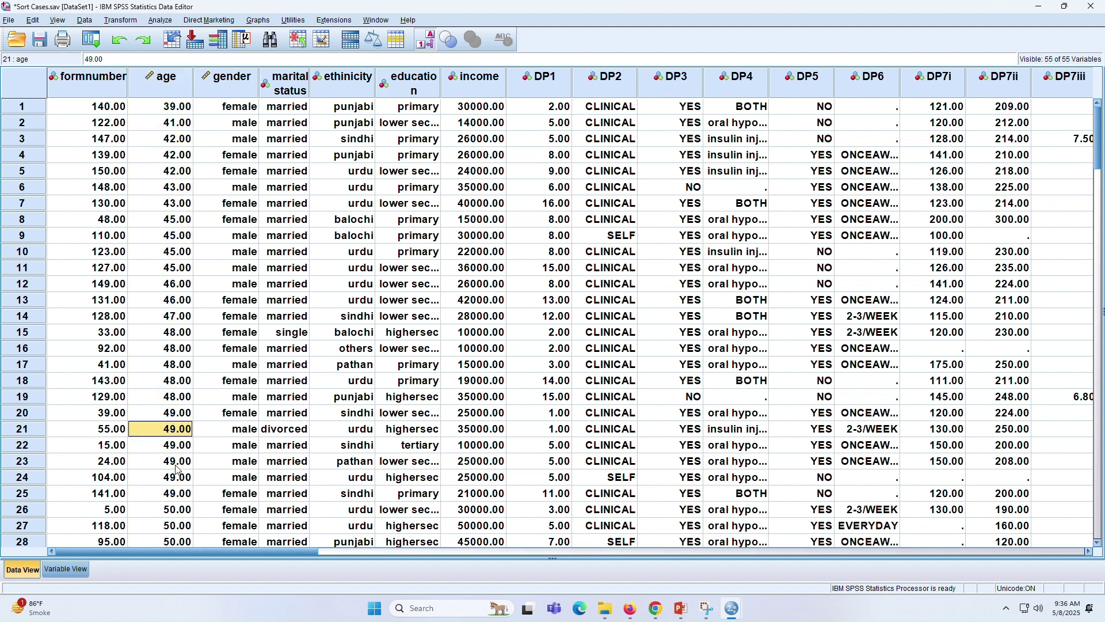
Sort the cases by age in descending order and return to the Sort Cases.sav dataset
left_click(160, 79)
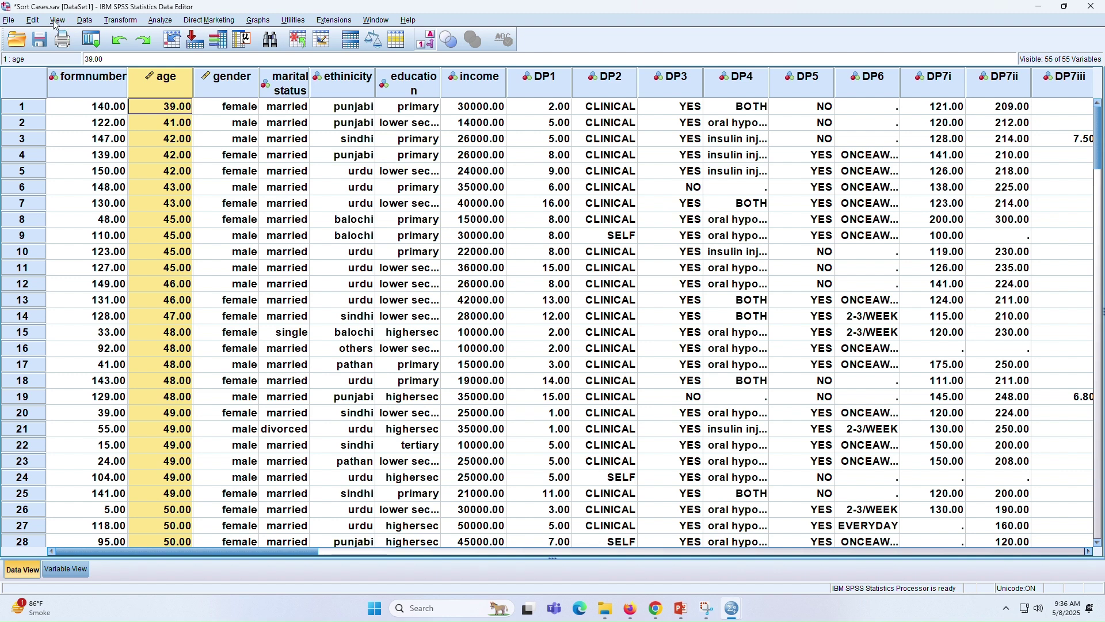
left_click(85, 20)
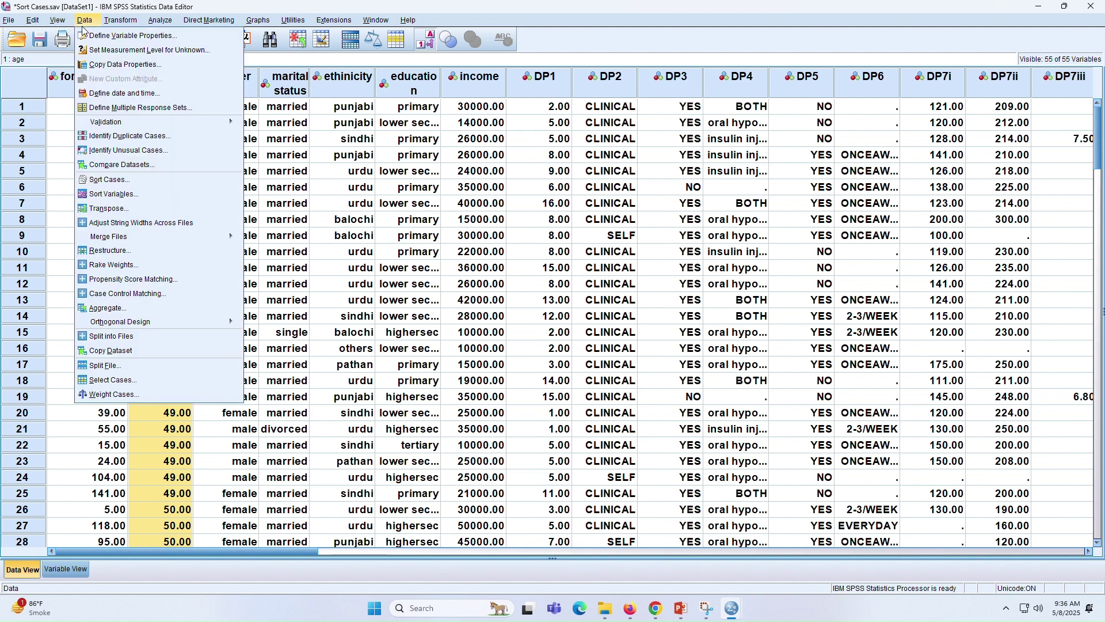
left_click(109, 180)
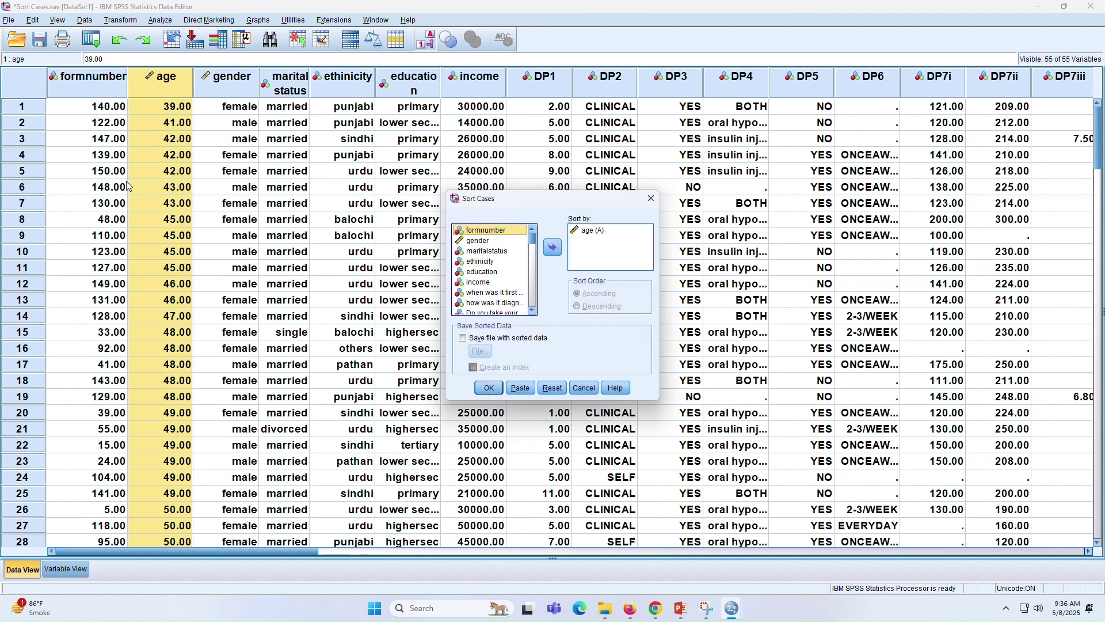
left_click(605, 230)
left_click(602, 307)
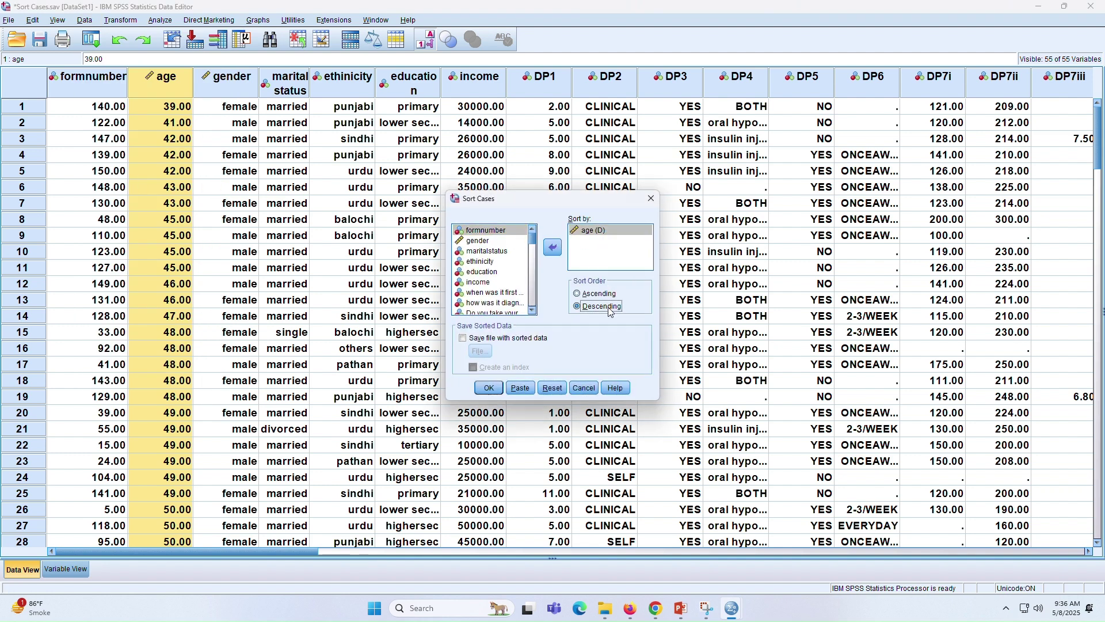
left_click(492, 391)
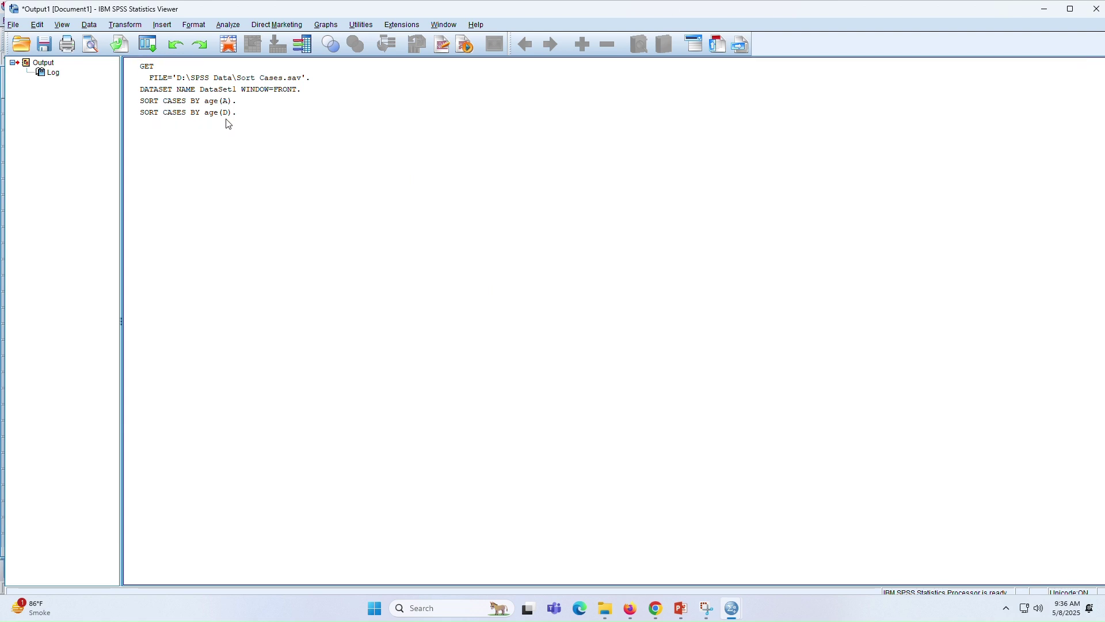
mouse_move(740, 616)
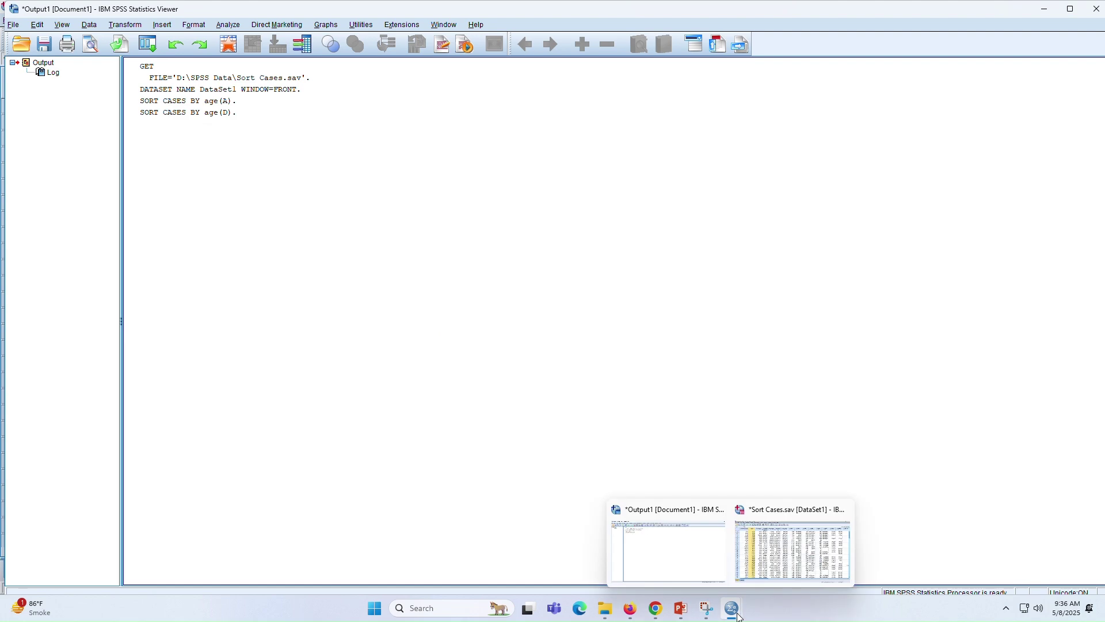
left_click(793, 550)
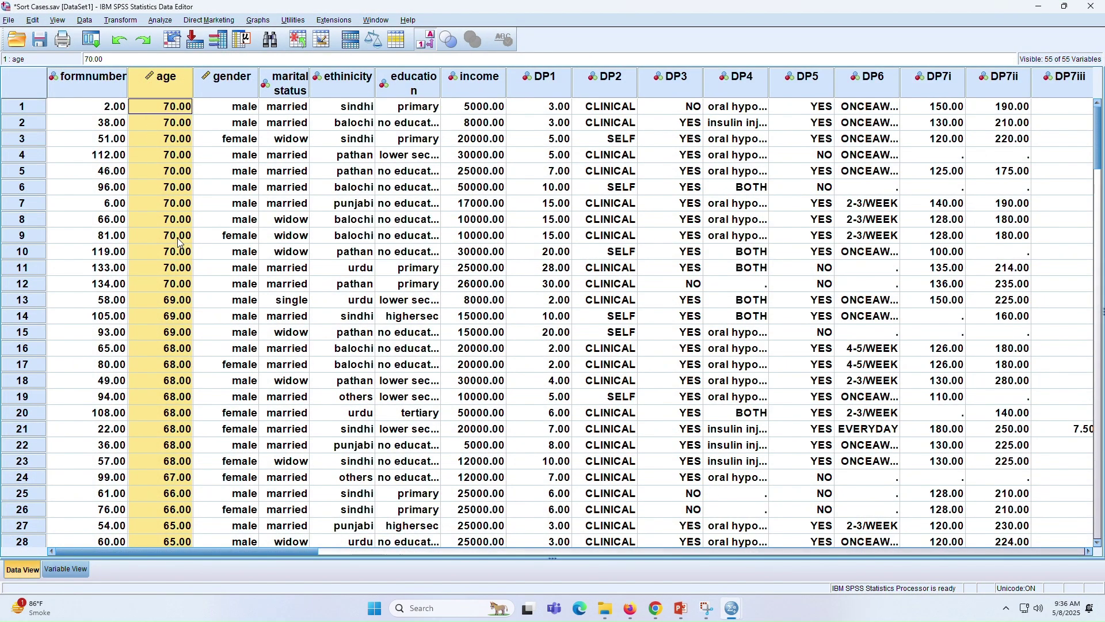
Examine the age column from the first case to the last to check the descending order
scroll(176, 253, "down", 5)
scroll(149, 242, "down", 9)
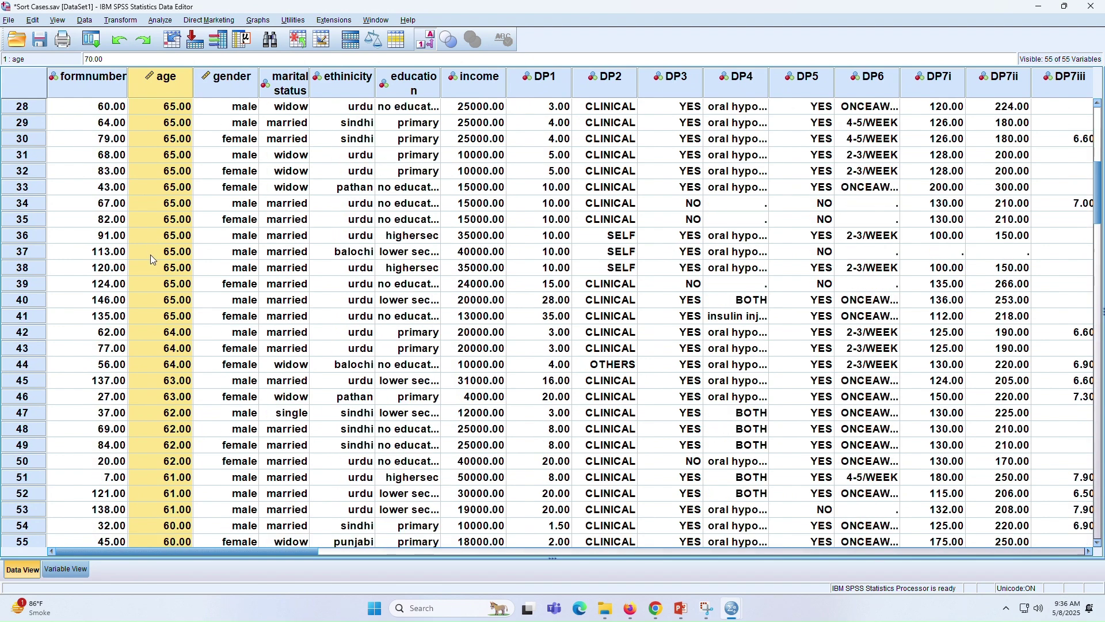
scroll(151, 264, "down", 9)
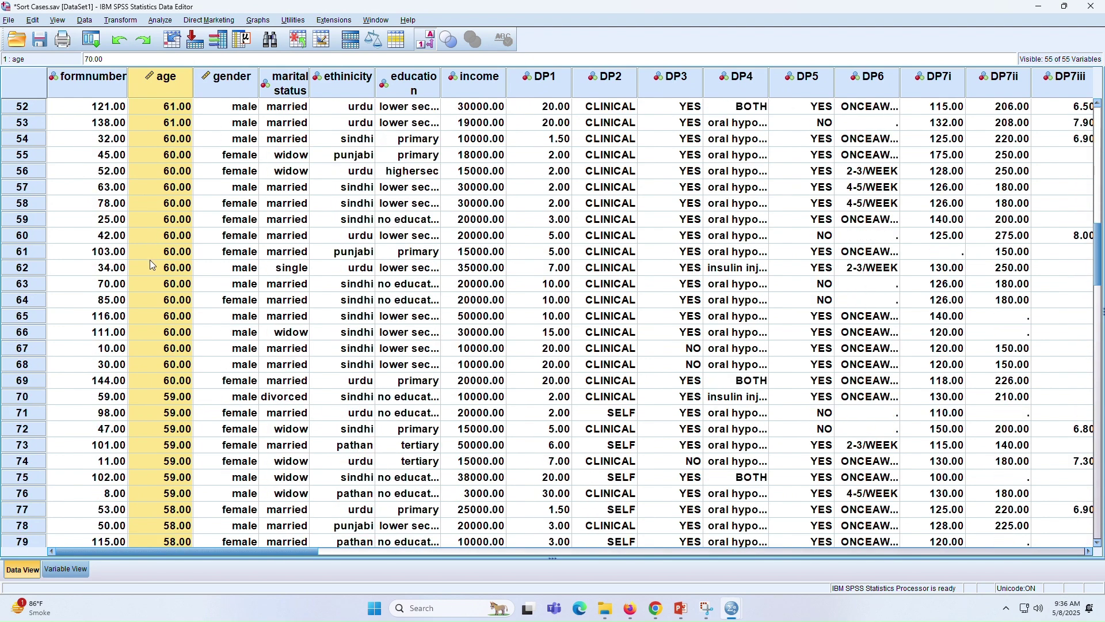
scroll(149, 265, "down", 15)
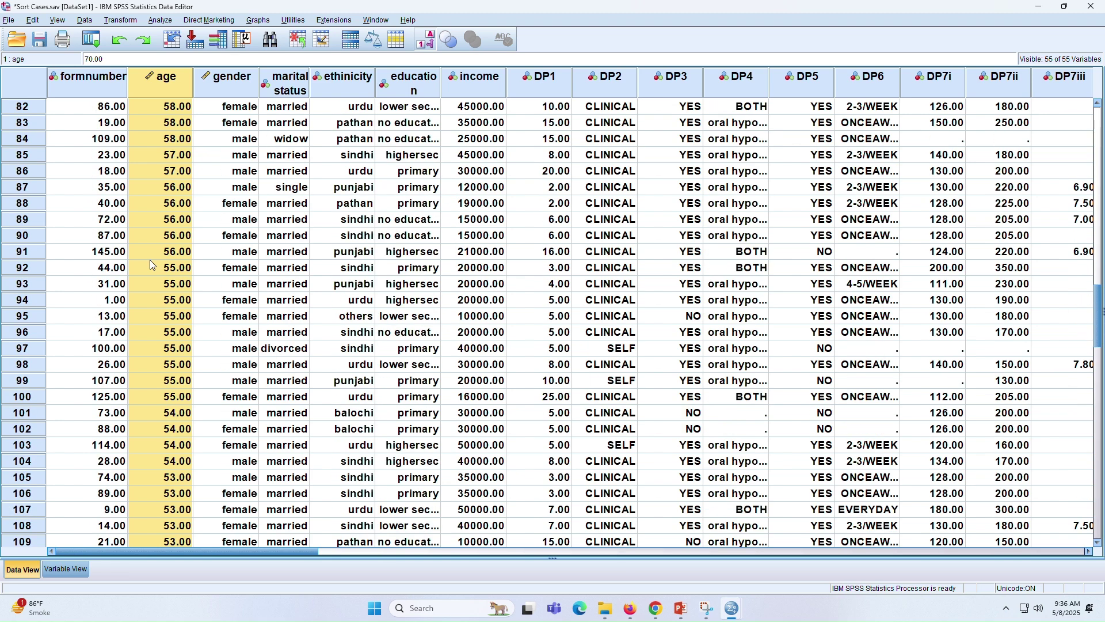
scroll(150, 264, "down", 6)
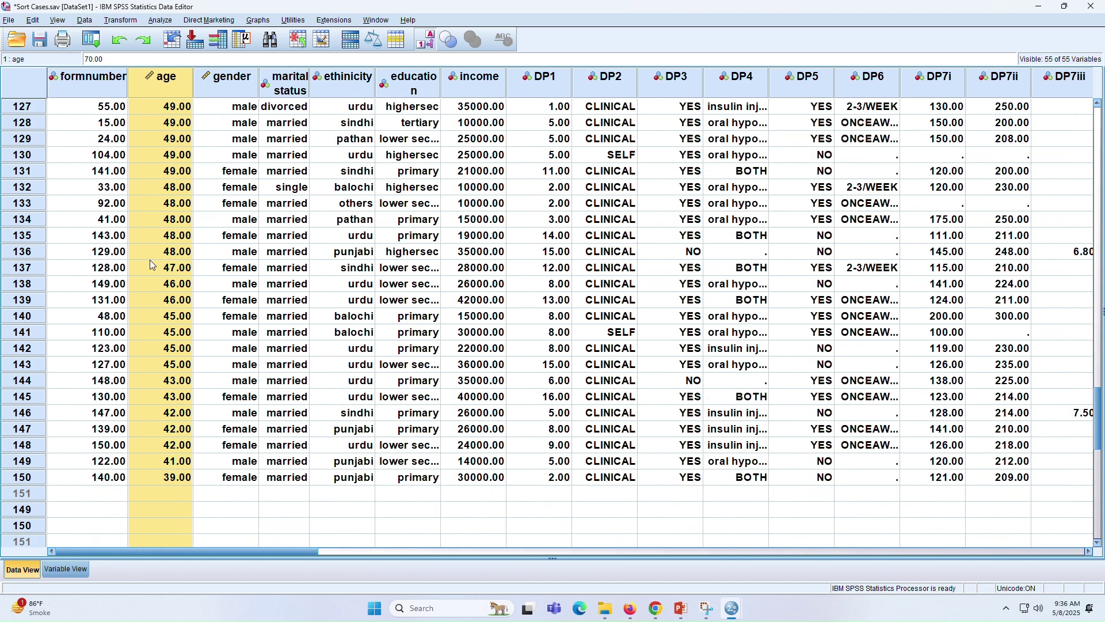
left_click(177, 385)
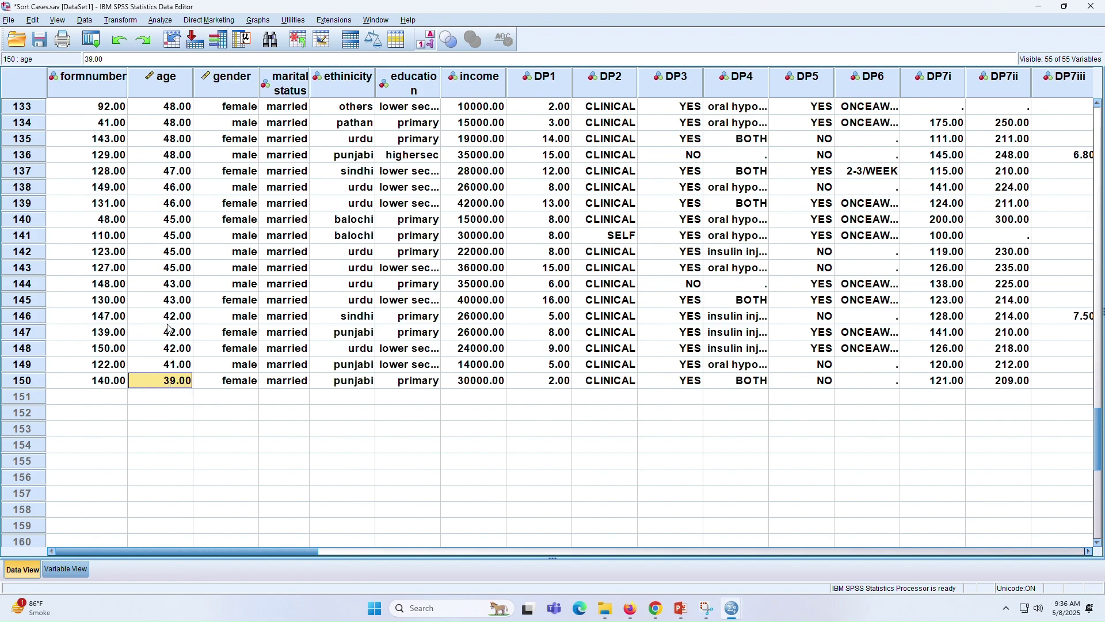
scroll(167, 323, "up", 20)
scroll(167, 320, "up", 20)
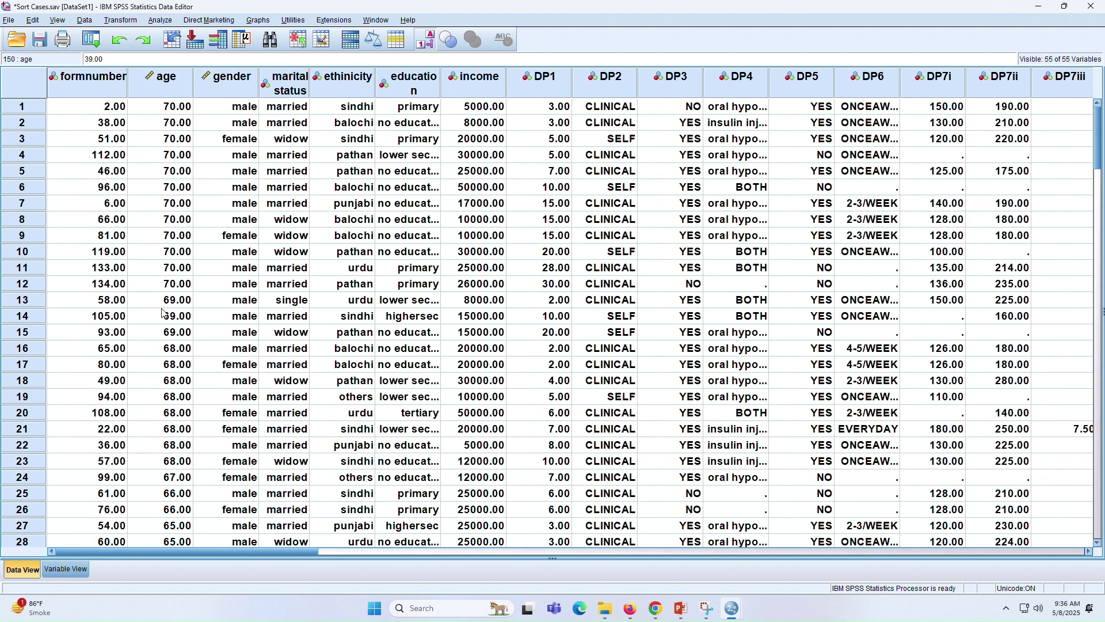
left_click(167, 77)
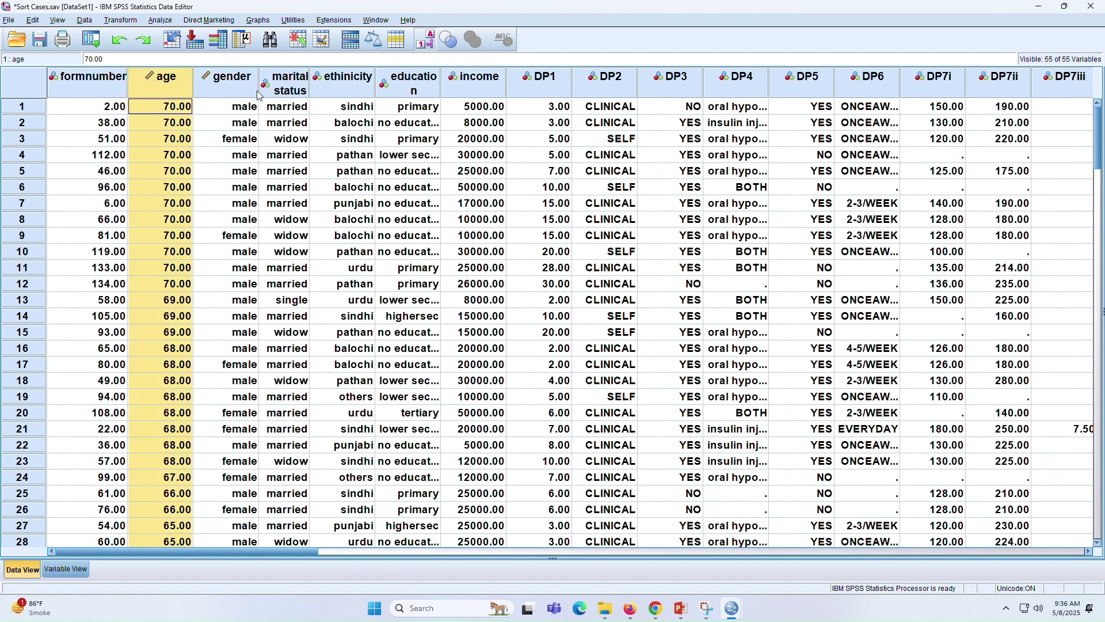
Replace age with formnumber as the sort variable and sort the cases in ascending order
left_click(109, 83)
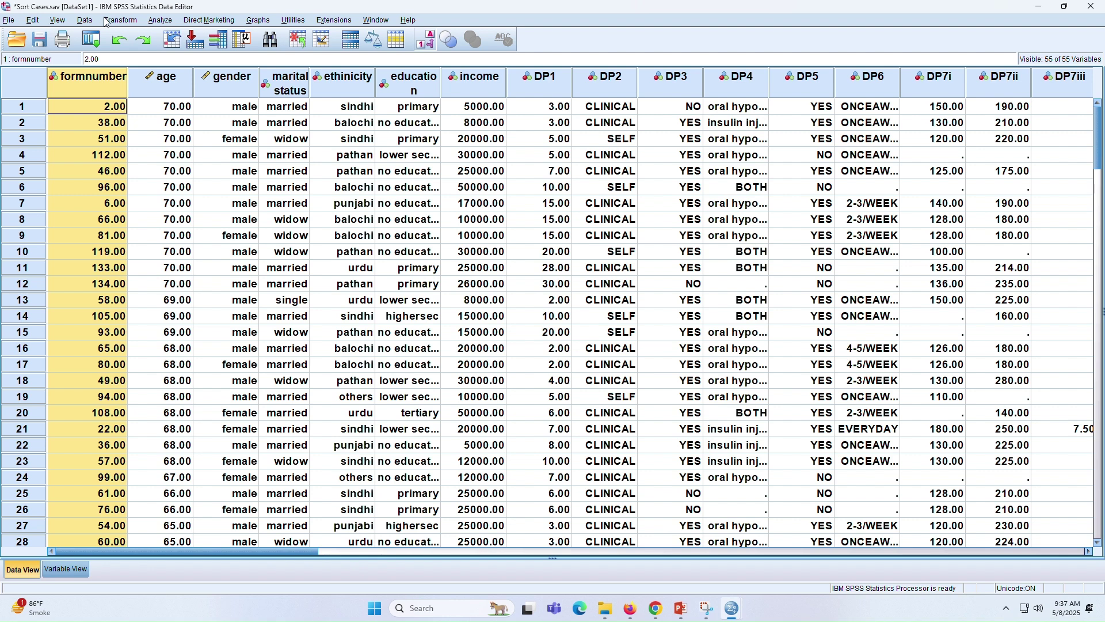
left_click(85, 21)
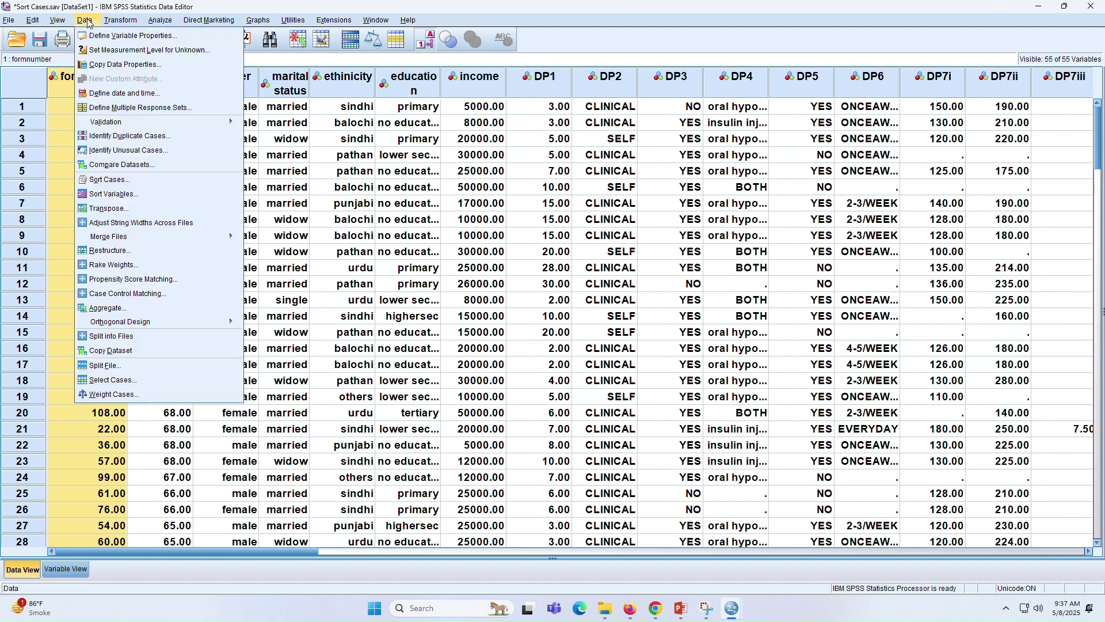
left_click(109, 179)
left_click(593, 236)
left_click(555, 249)
left_click(486, 231)
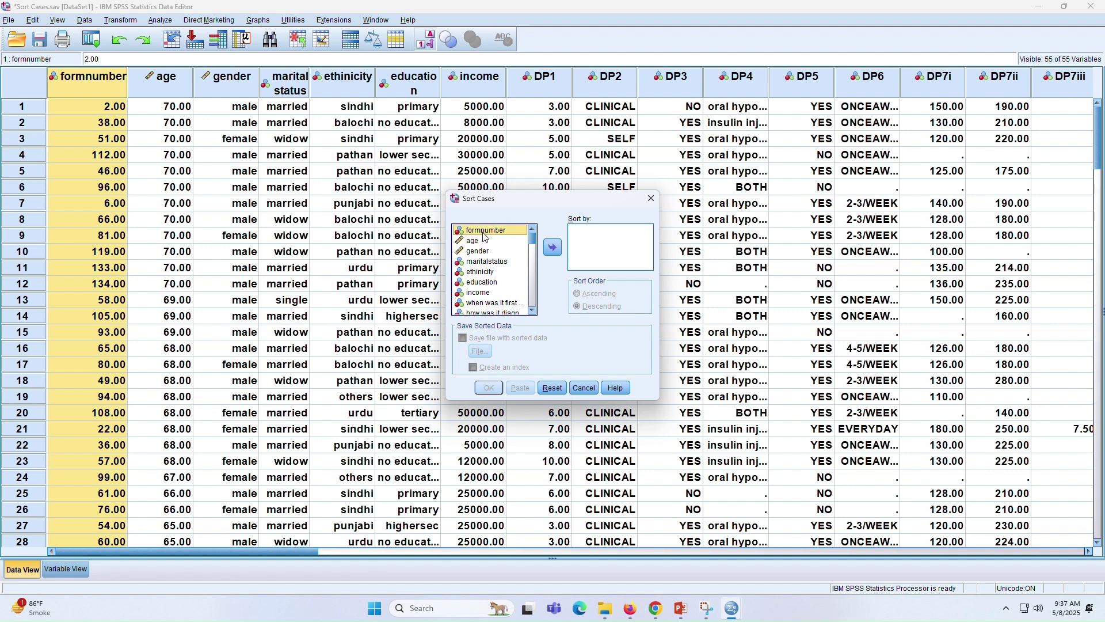
left_click(553, 248)
left_click(598, 294)
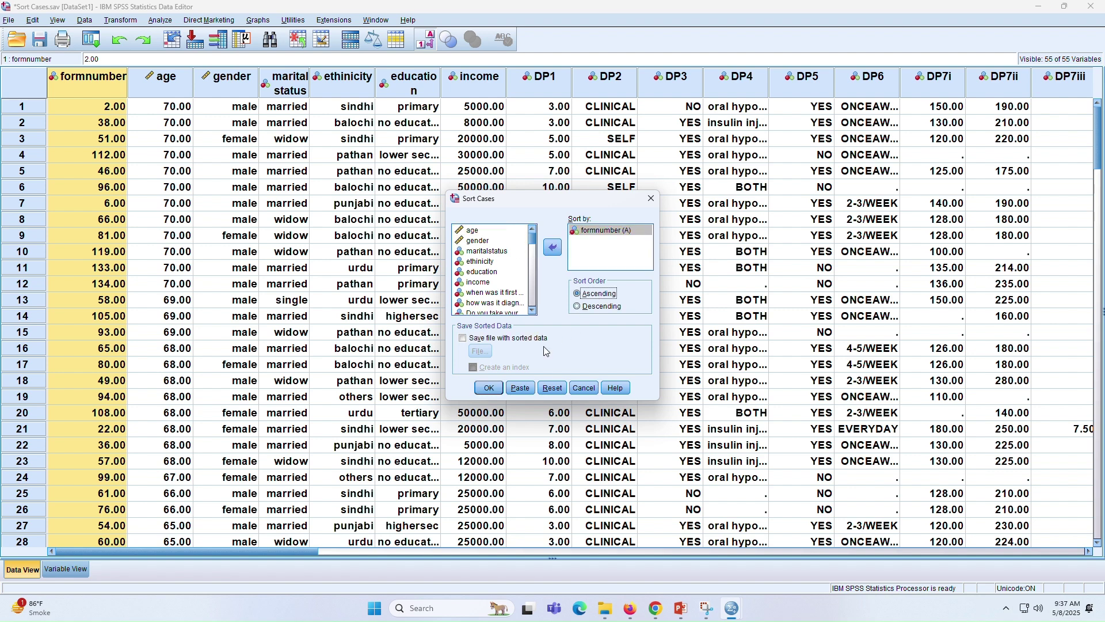
left_click(490, 388)
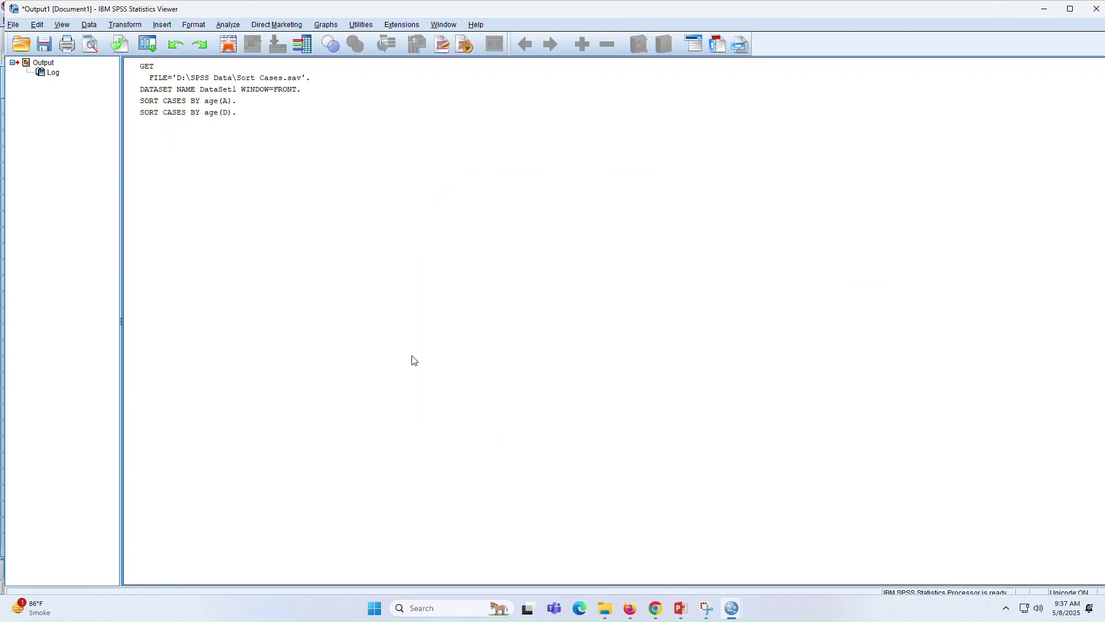
Return to the Sort Cases.sav dataset and examine the formnumber column from the first case to the last
left_click(345, 173)
mouse_move(734, 608)
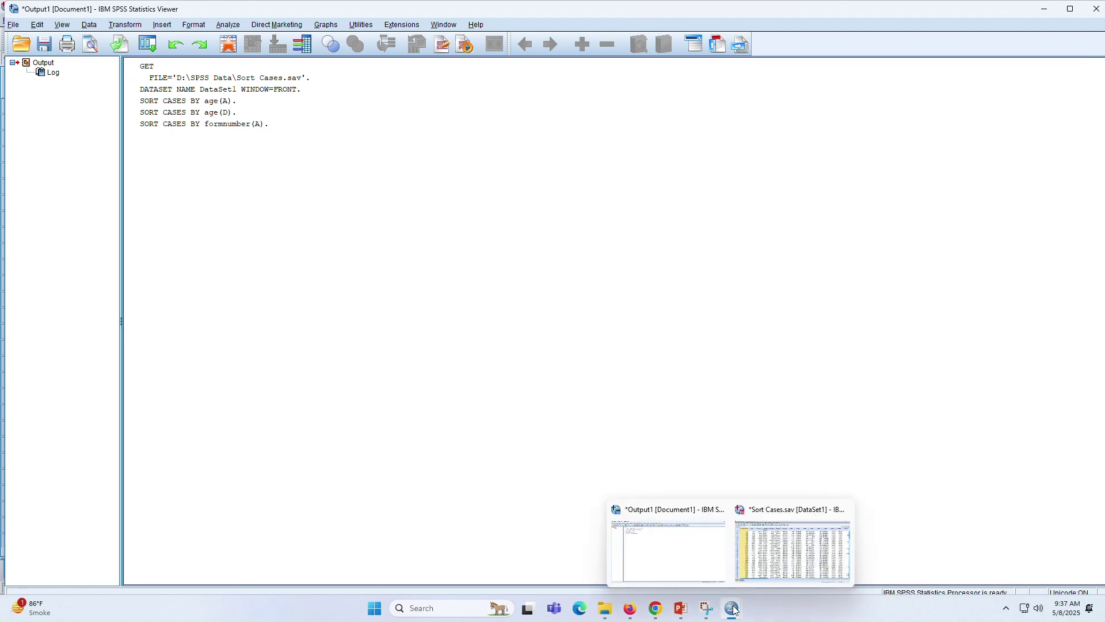
left_click(767, 574)
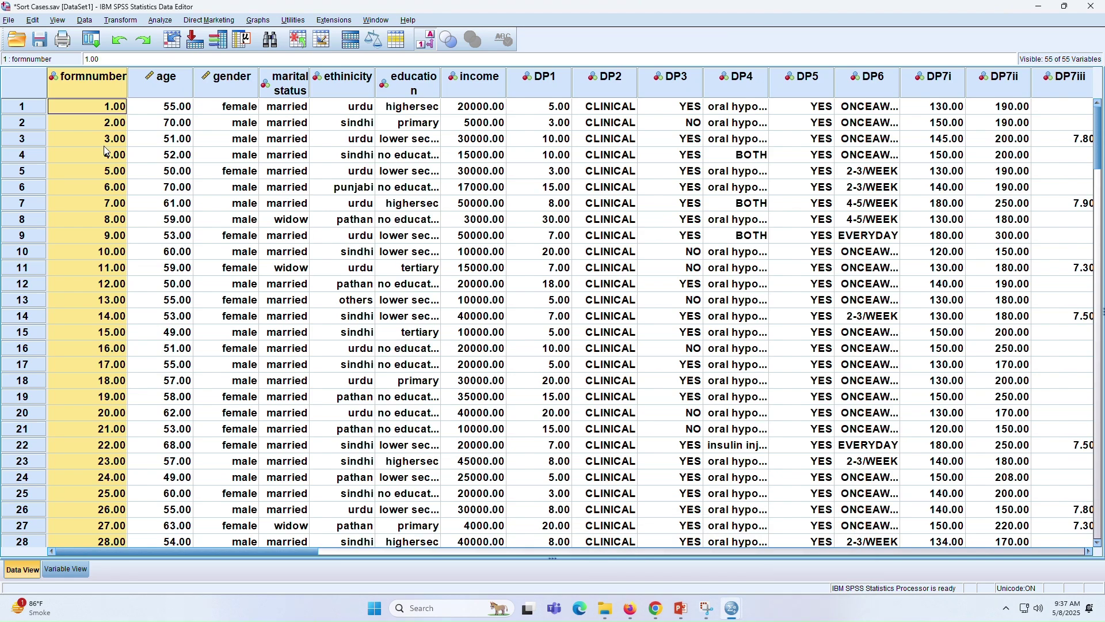
scroll(93, 120, "down", 3)
scroll(93, 128, "down", 20)
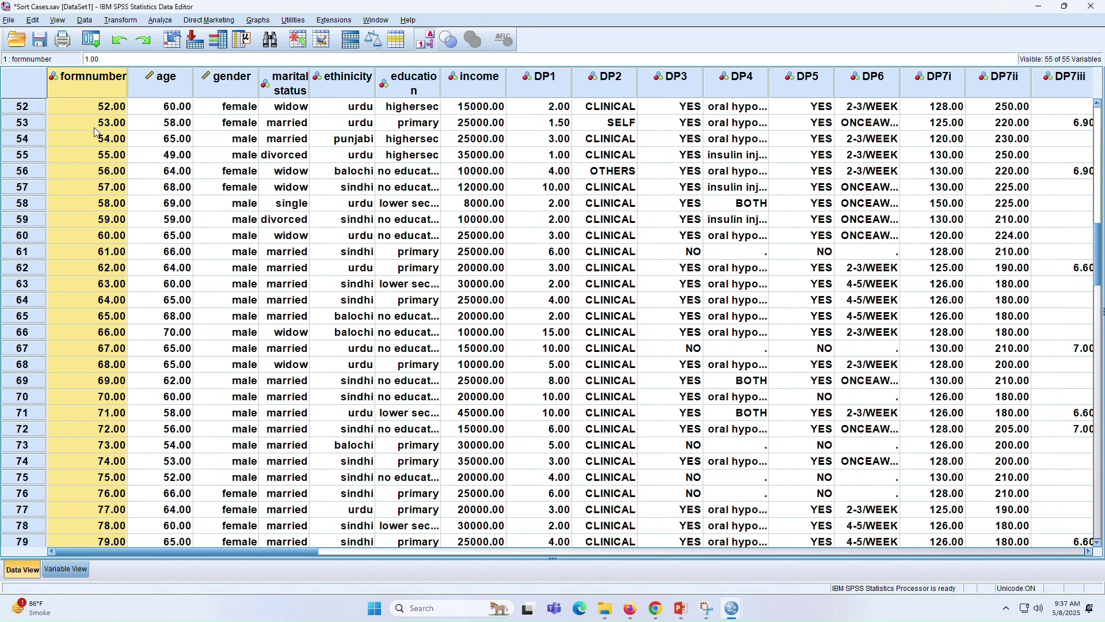
scroll(103, 131, "down", 6)
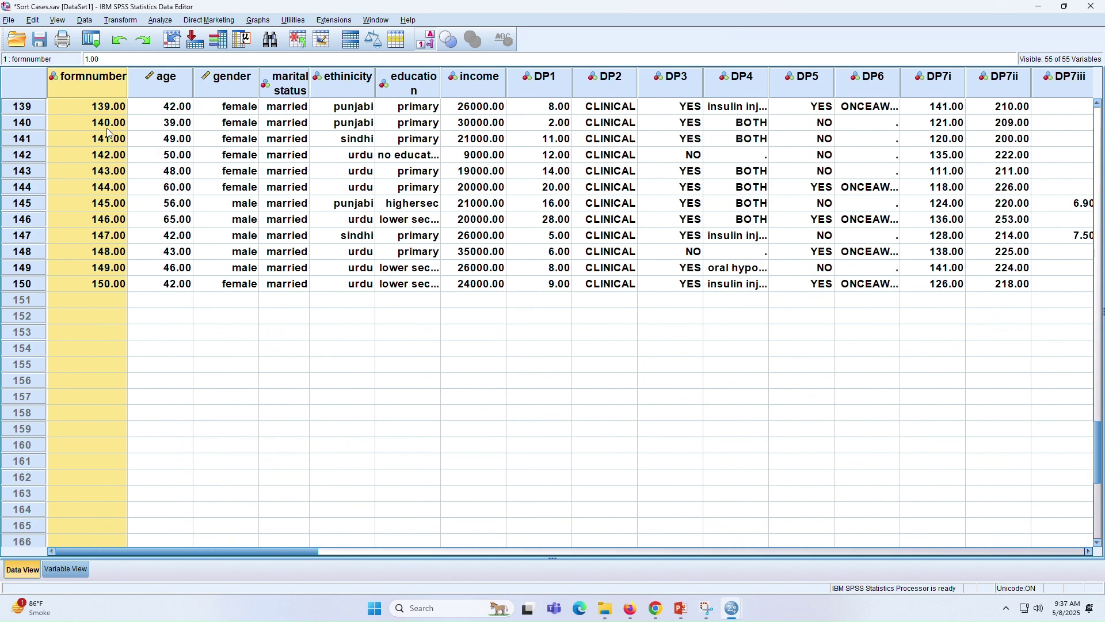
scroll(106, 128, "up", 20)
scroll(106, 103, "up", 20)
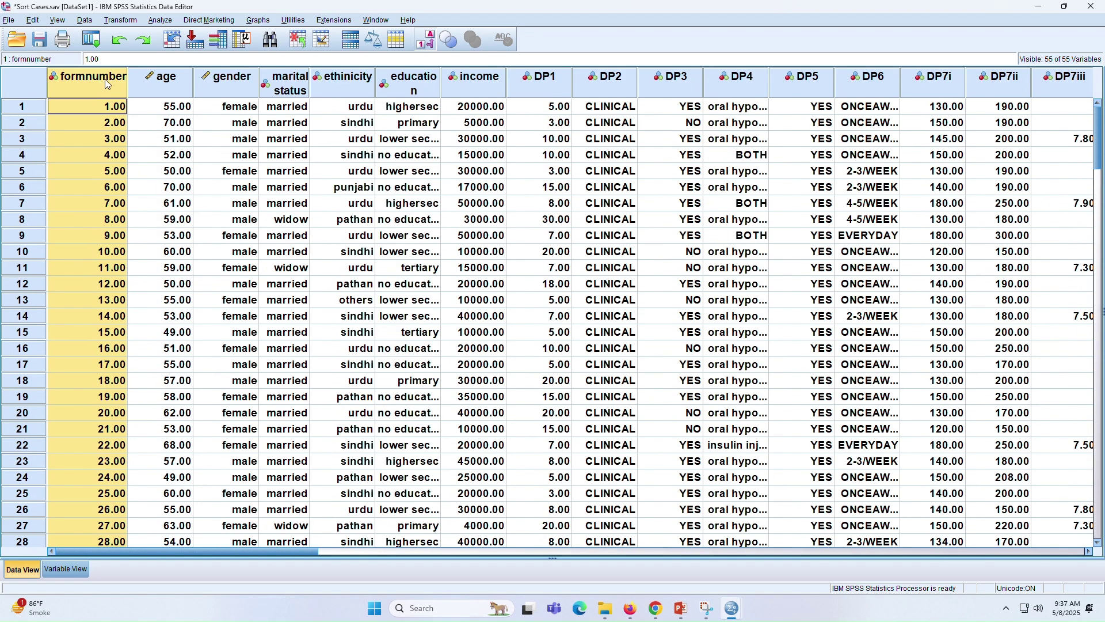
Select the age column, start Sort Cases again and remove formnumber from the sort variables
left_click(230, 81)
left_click(165, 81)
left_click(218, 89)
left_click(167, 81)
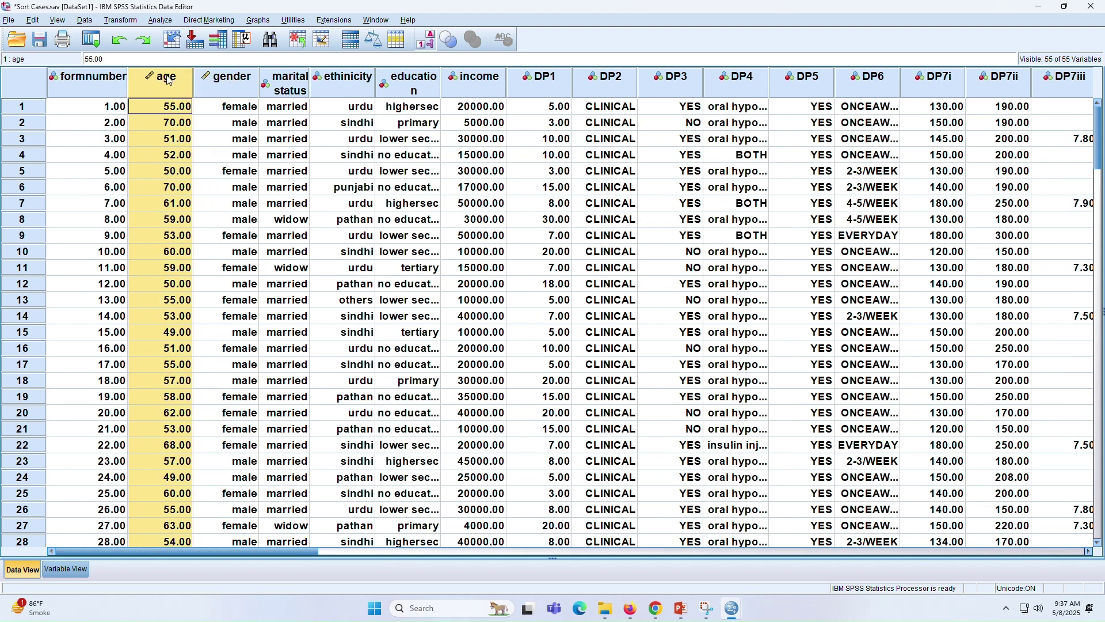
left_click(83, 20)
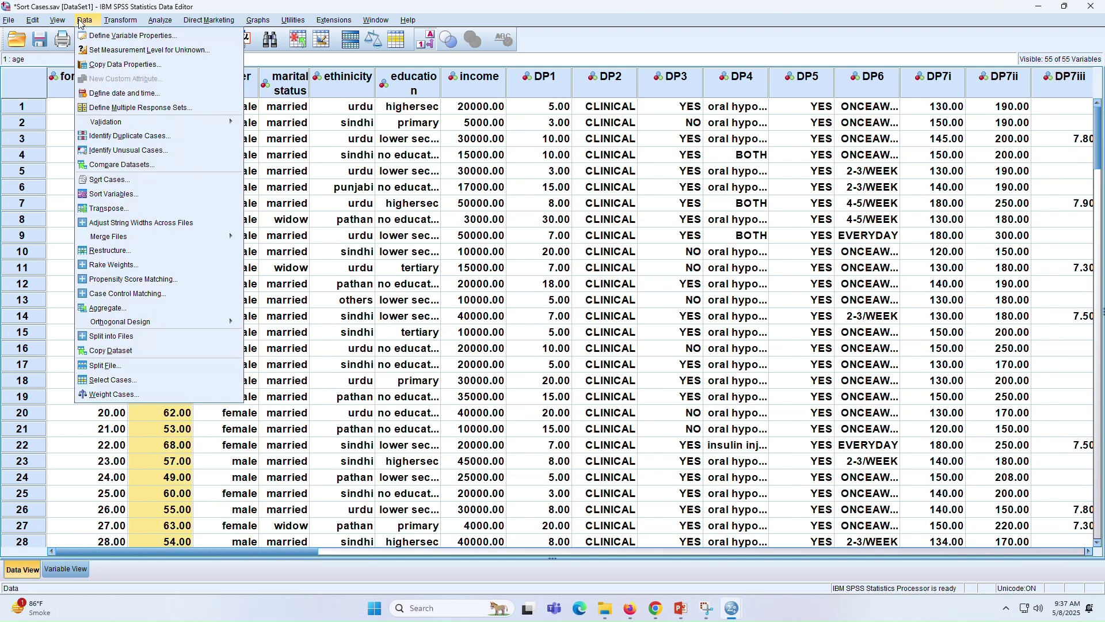
left_click(109, 179)
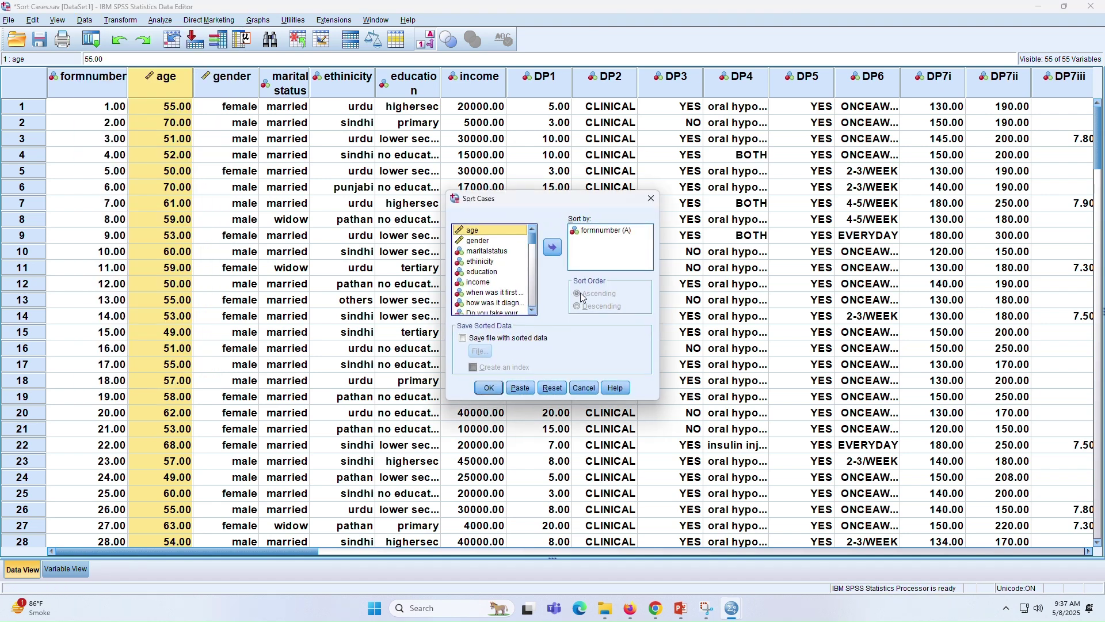
left_click(606, 231)
left_click(553, 248)
Sort the cases by age first and gender second, both in ascending order
left_click(501, 242)
left_click(552, 247)
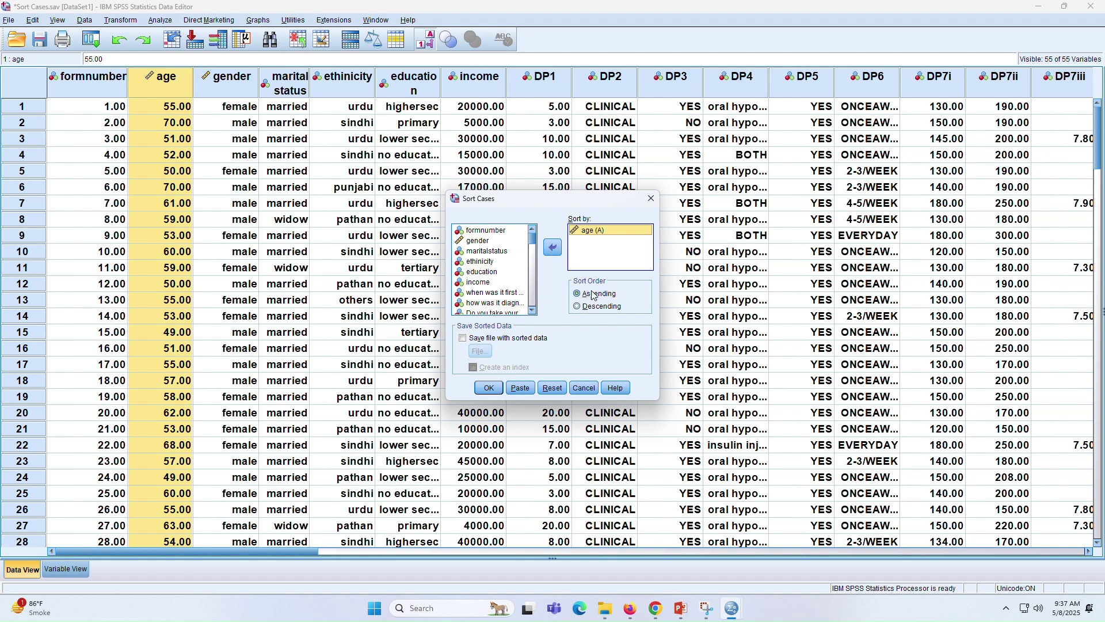
left_click(478, 242)
left_click(551, 252)
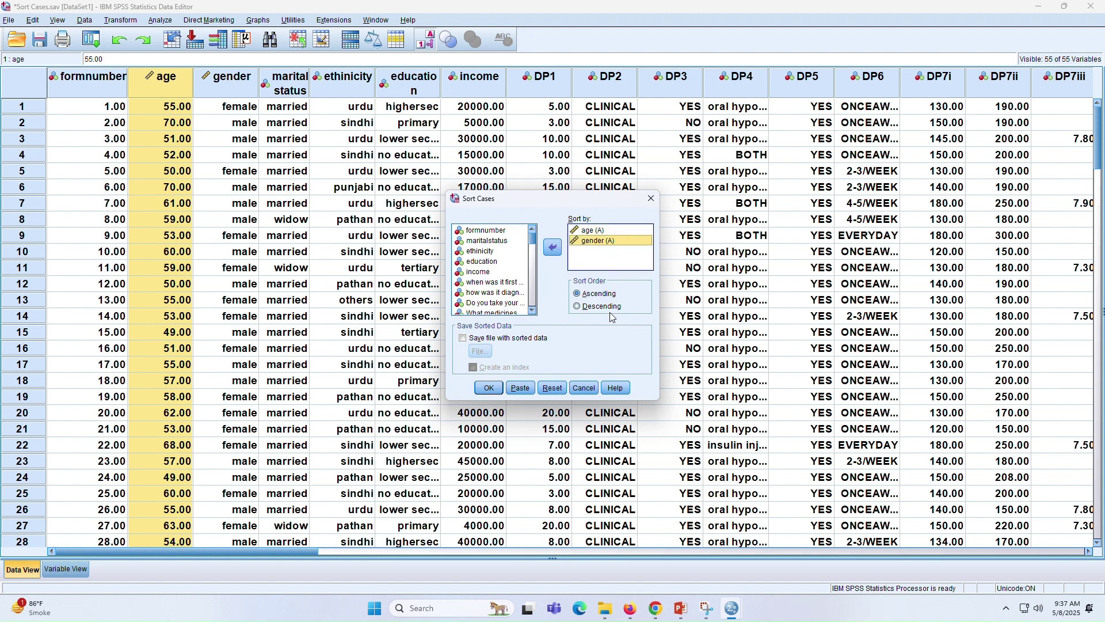
left_click(490, 388)
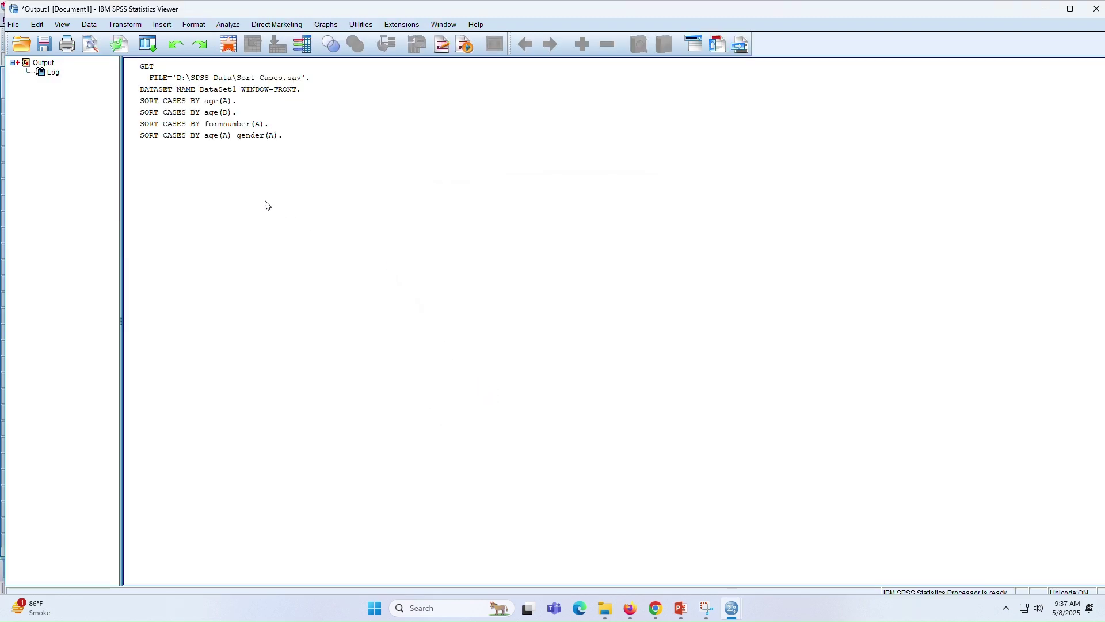
Return to the Sort Cases.sav dataset and examine how the age and gender columns are ordered across all cases
left_click(164, 140)
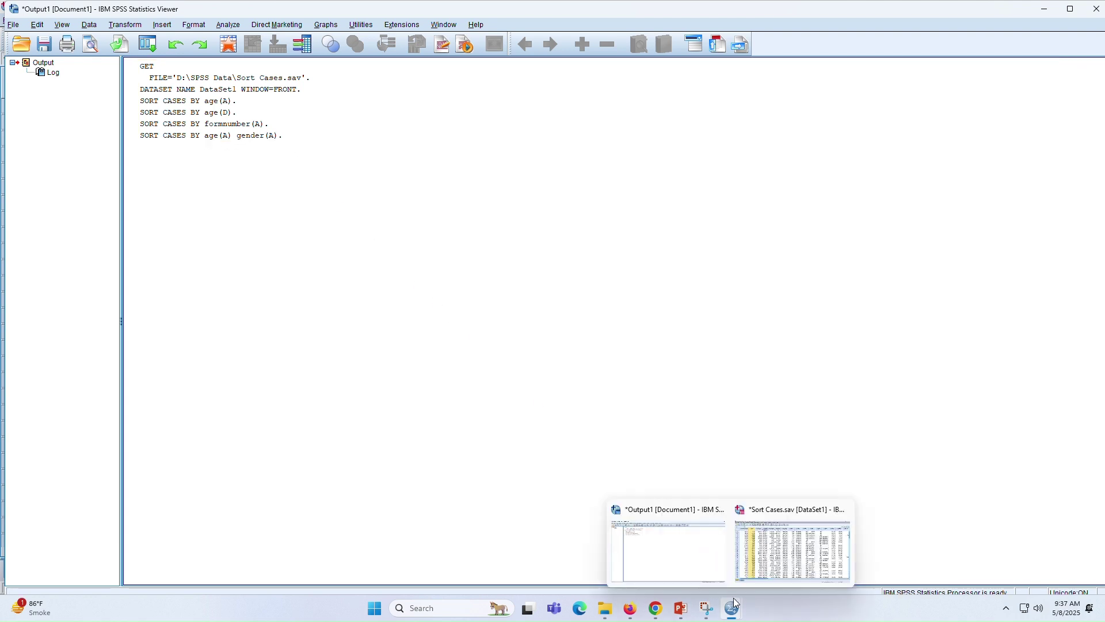
left_click(767, 571)
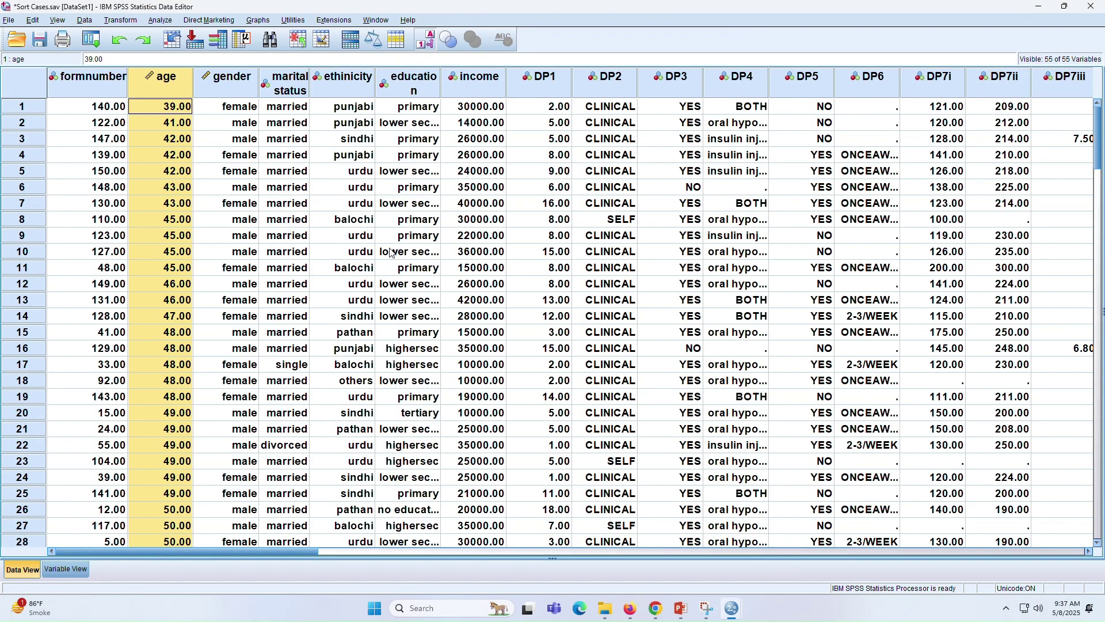
left_click(206, 81)
left_click_drag(173, 75, 201, 78)
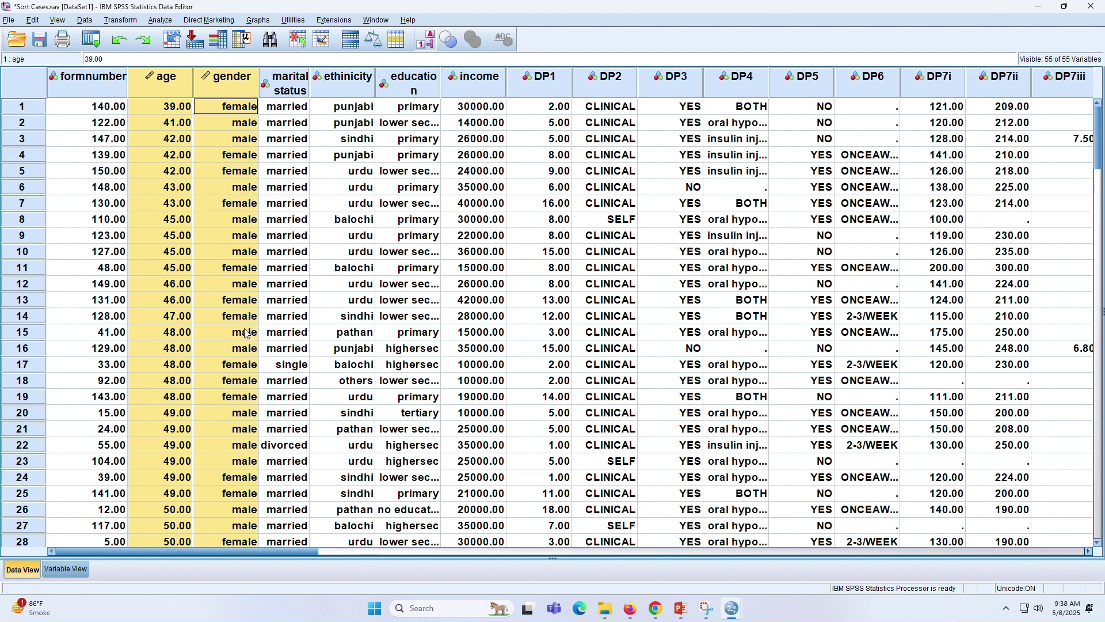
scroll(241, 382, "down", 14)
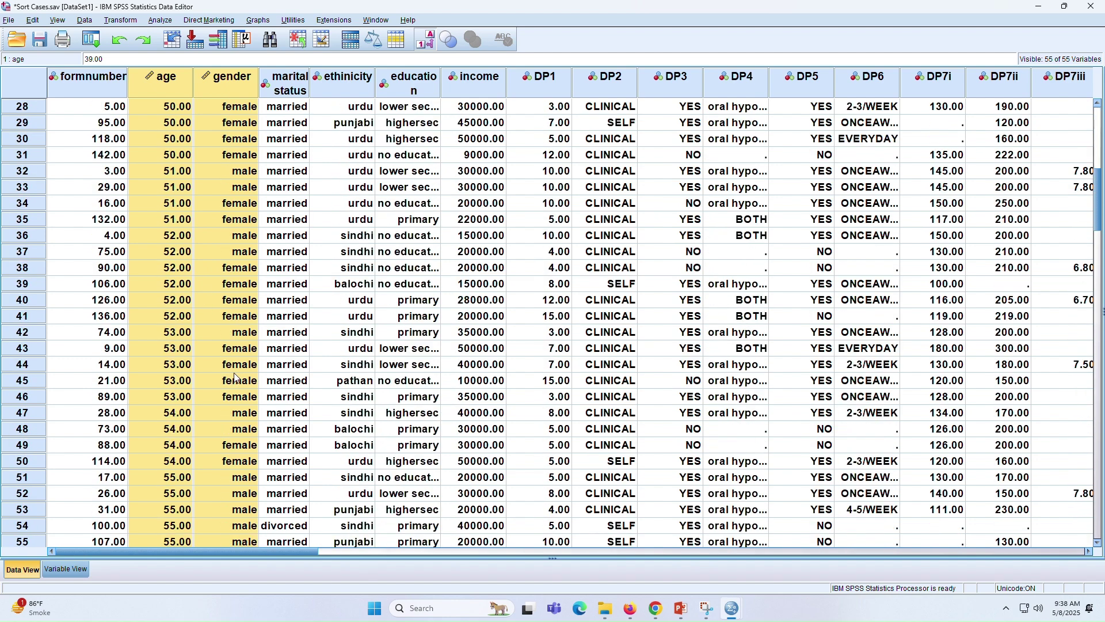
scroll(237, 372, "down", 13)
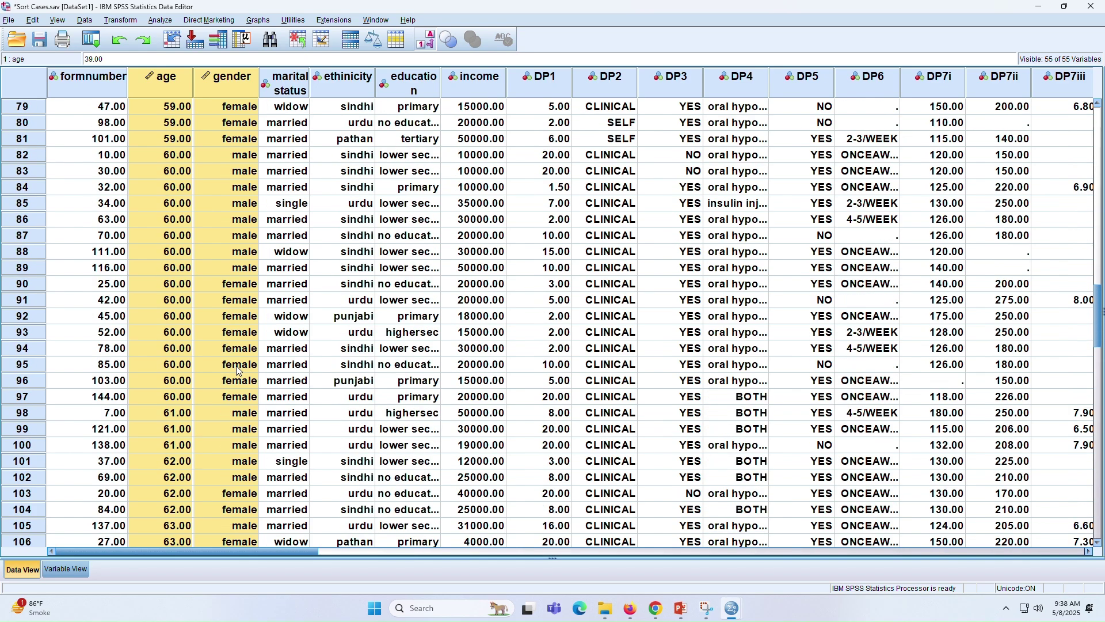
scroll(240, 371, "down", 15)
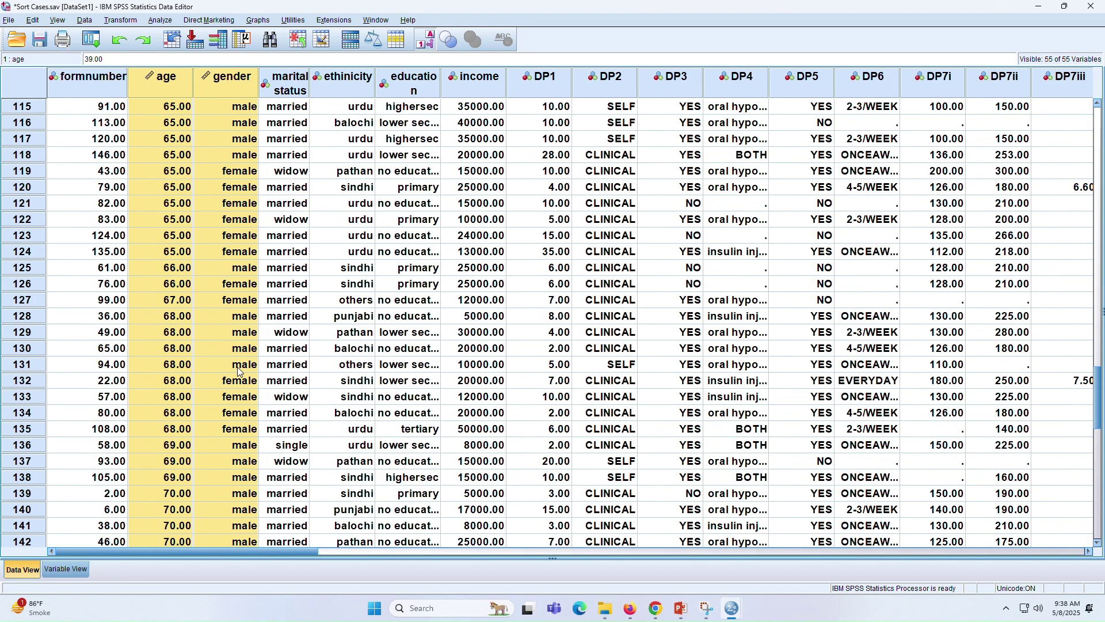
scroll(238, 368, "up", 16)
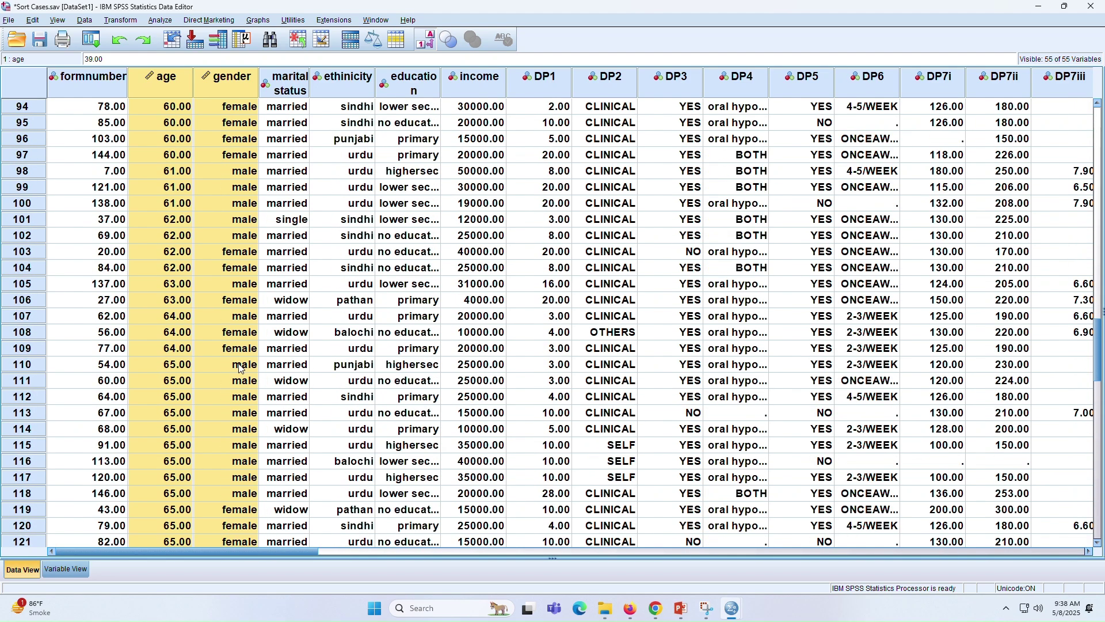
scroll(239, 368, "up", 20)
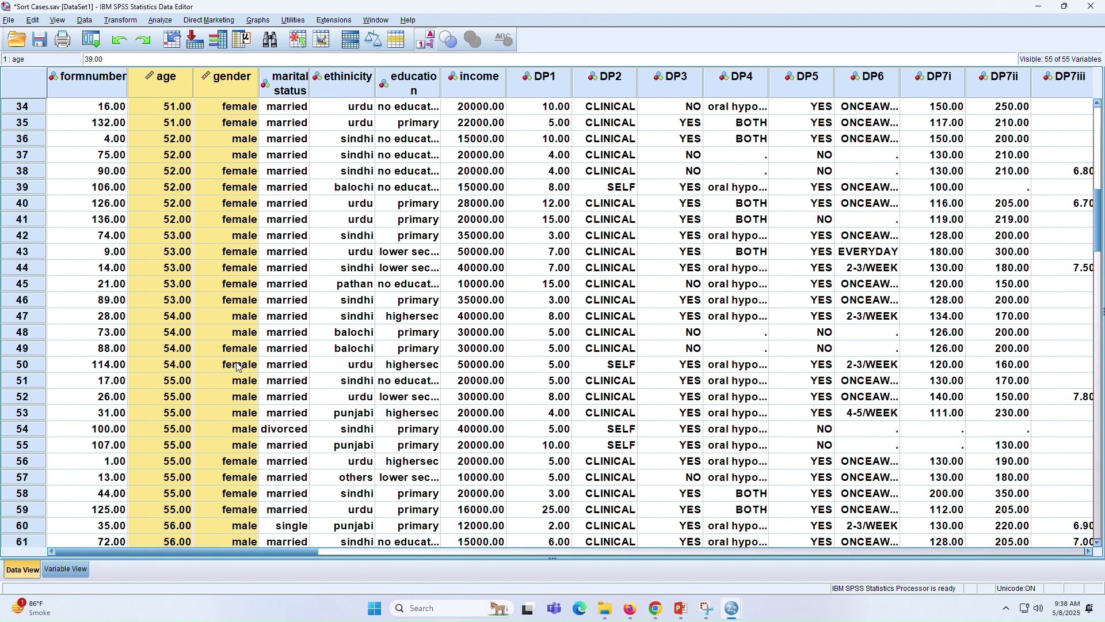
scroll(238, 367, "up", 5)
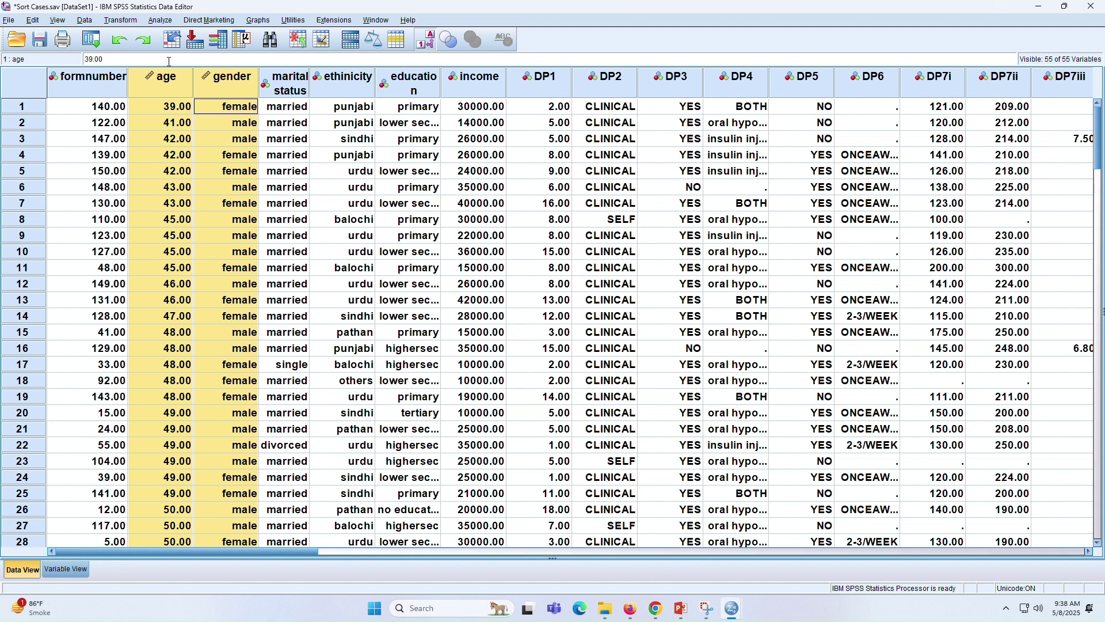
Reorder the sort variables to gender first and age second, and sort the cases in ascending order of both
left_click(84, 20)
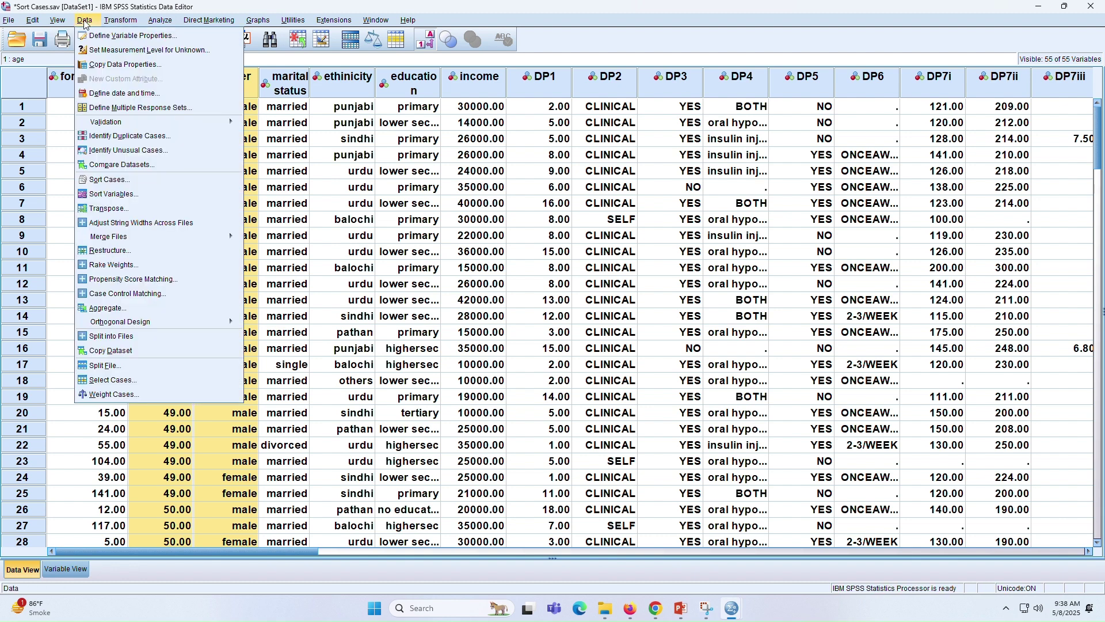
left_click(103, 179)
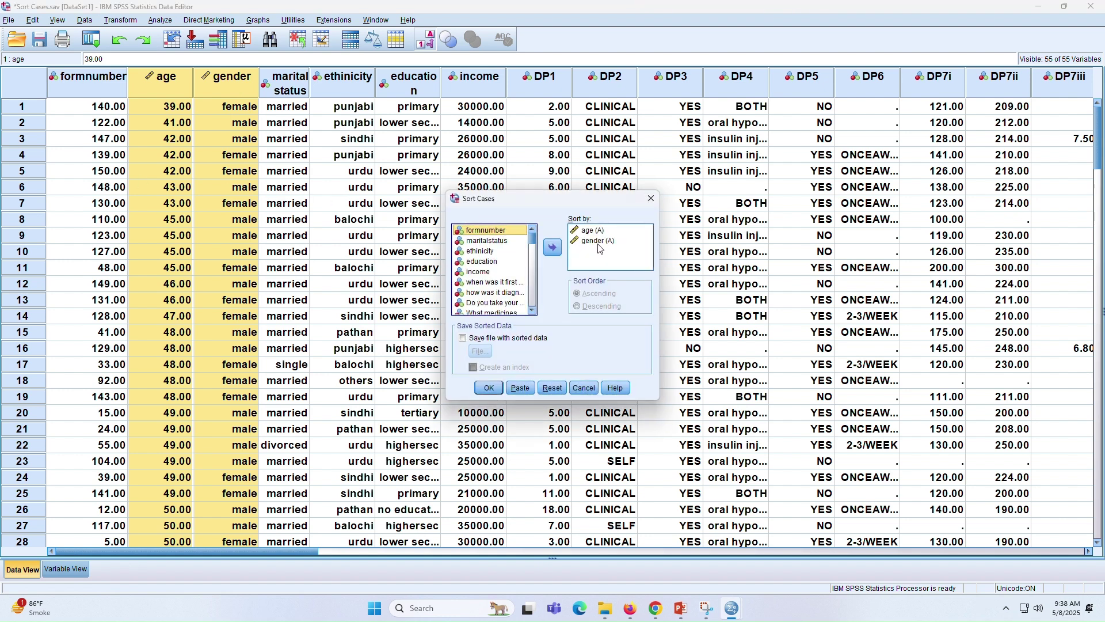
left_click(598, 241)
left_click(554, 248)
left_click(593, 231)
left_click(553, 248)
left_click(554, 248)
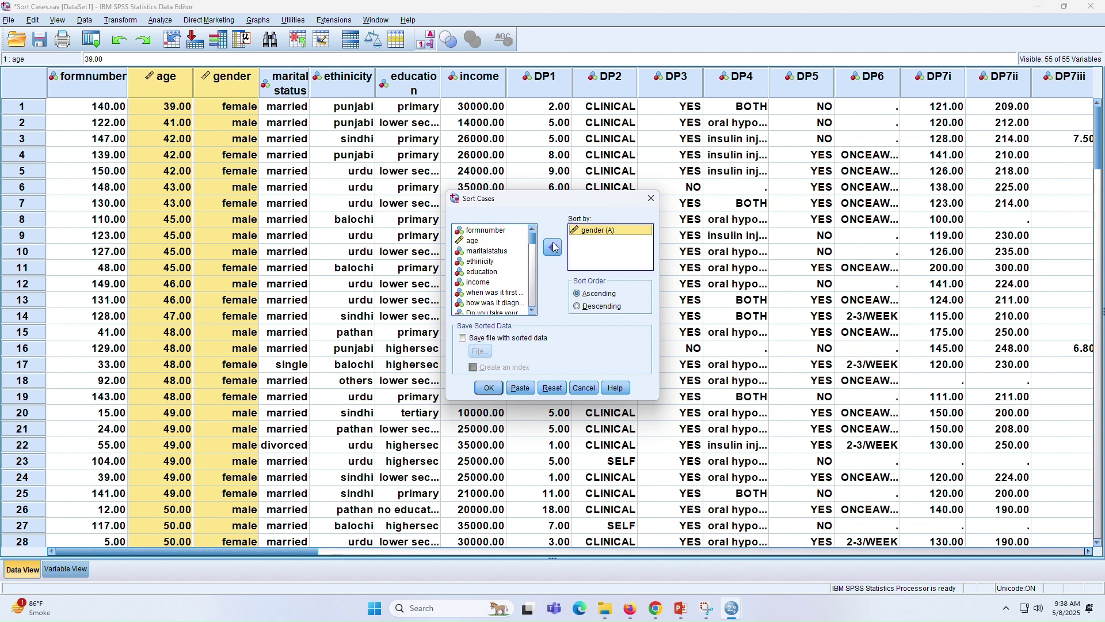
left_click(484, 241)
left_click(553, 248)
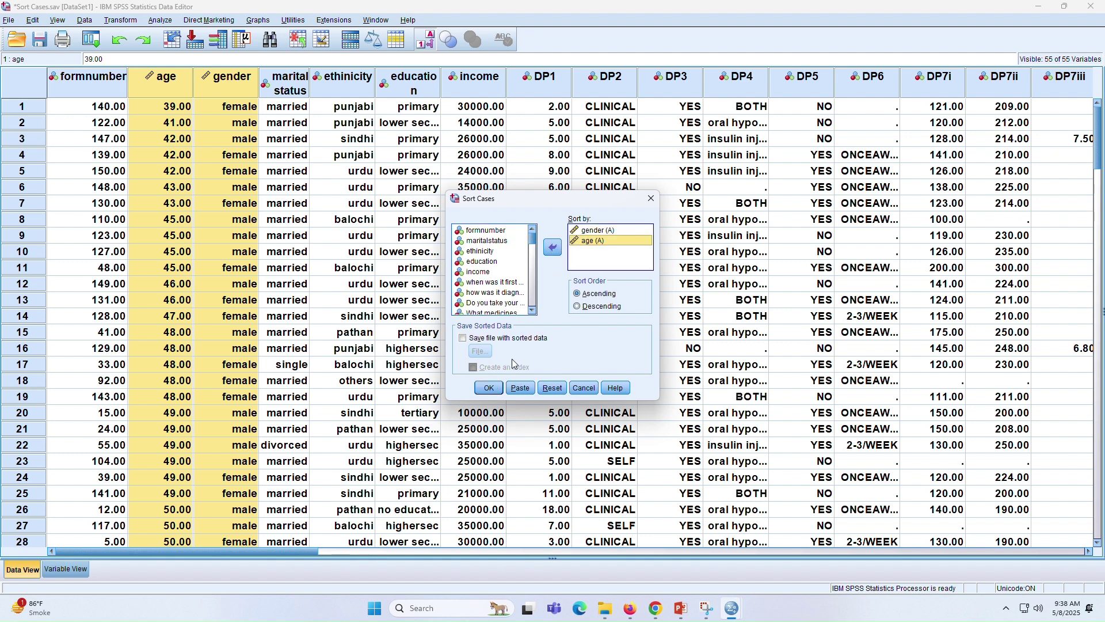
left_click(490, 388)
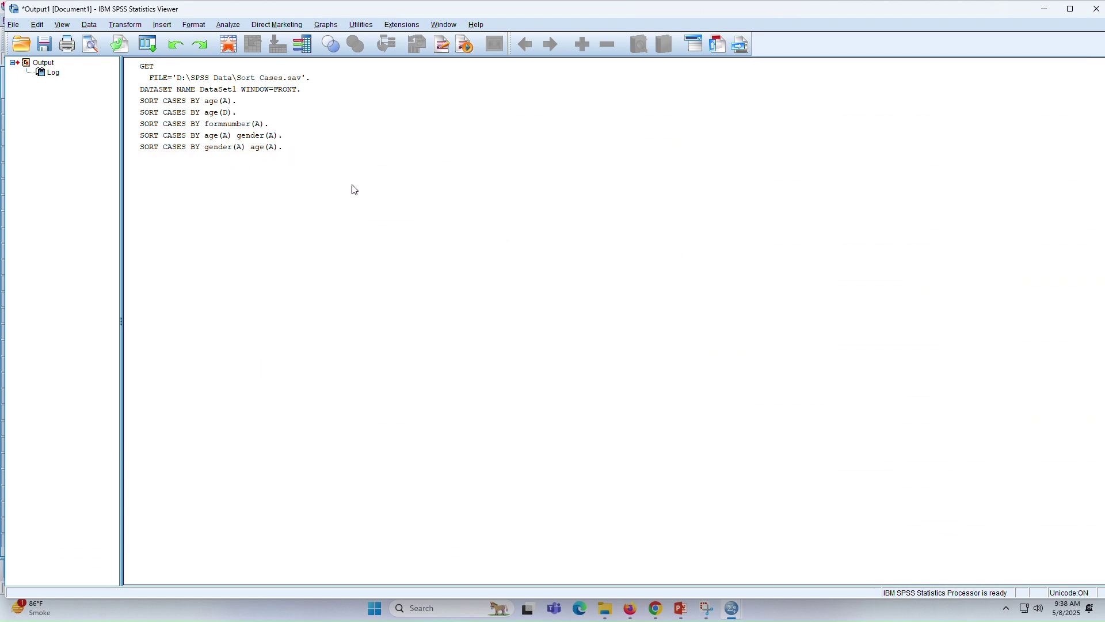
Return to the Sort Cases.sav dataset and examine the order of ages within the male and female cases
mouse_move(739, 615)
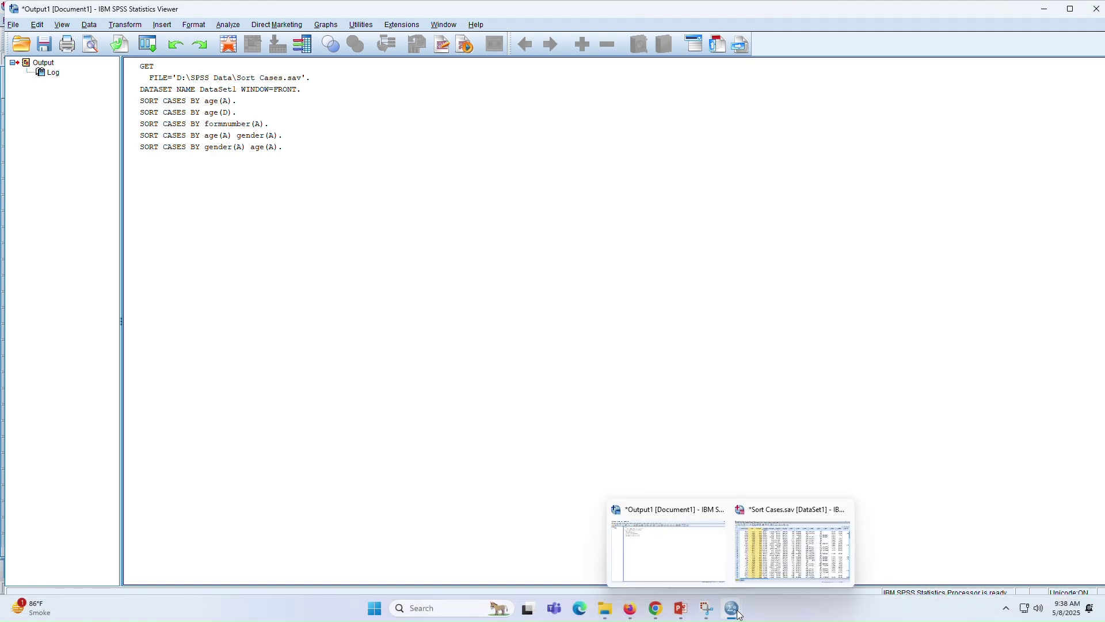
left_click(782, 553)
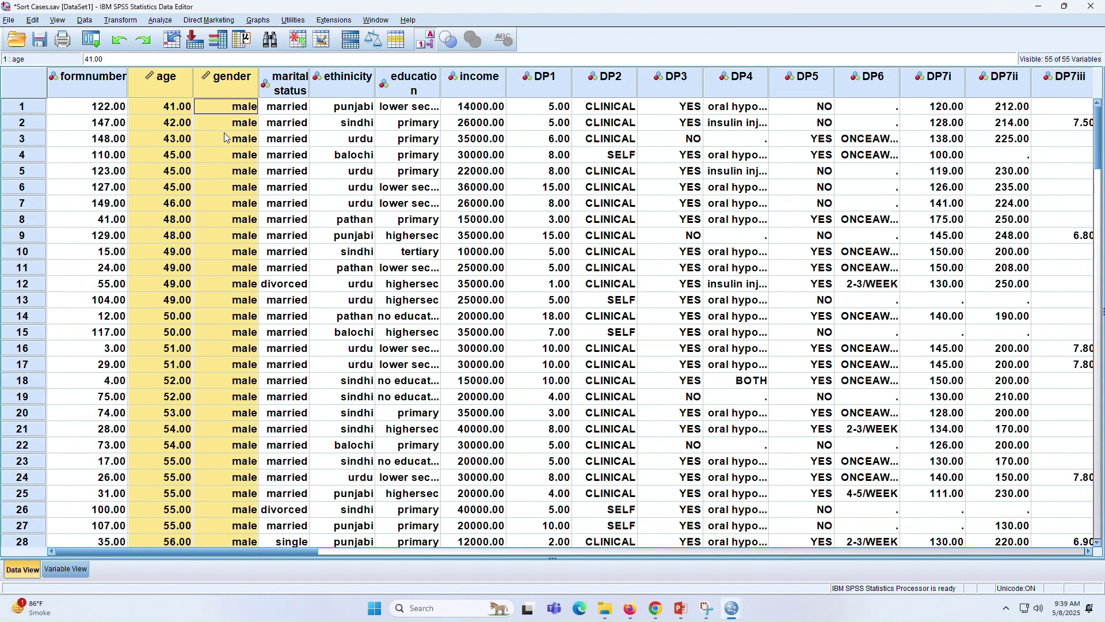
scroll(224, 134, "down", 9)
scroll(225, 138, "down", 16)
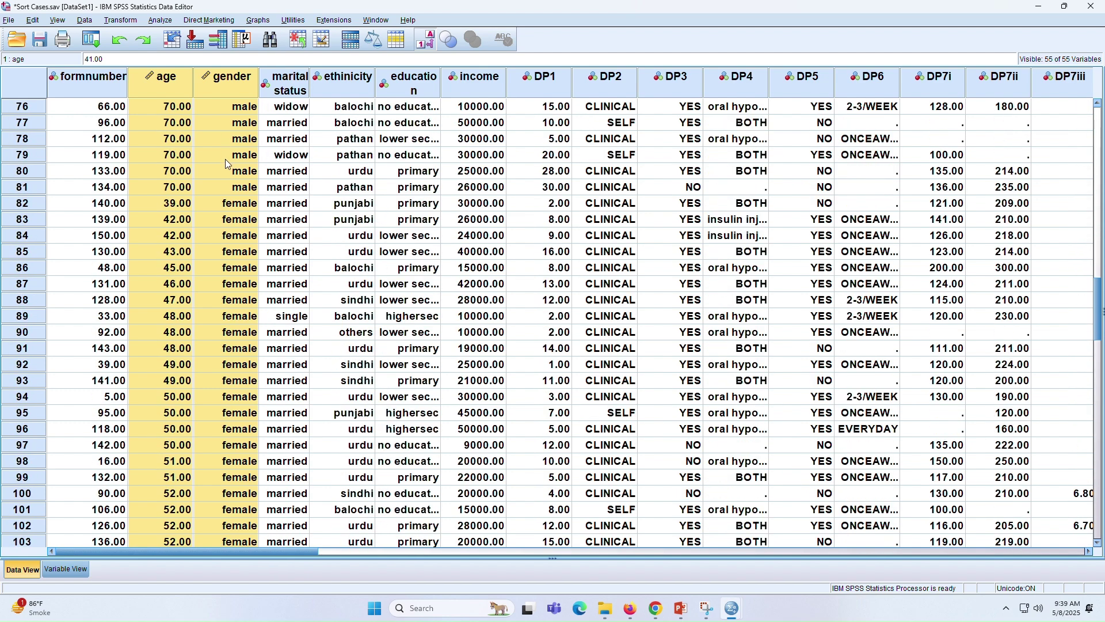
left_click(227, 207)
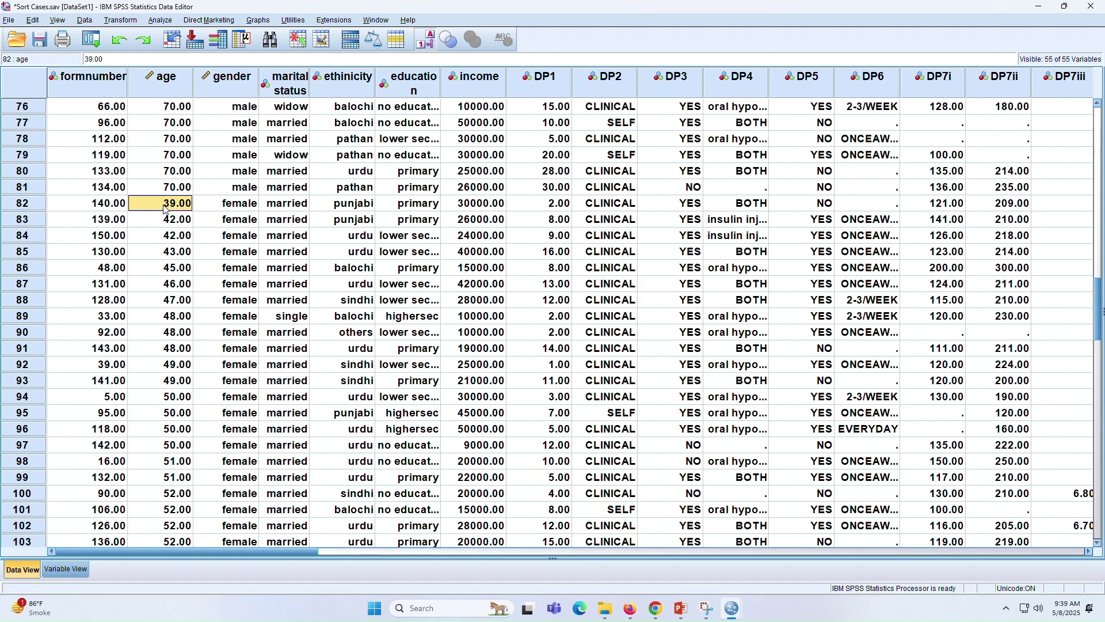
scroll(234, 222, "down", 8)
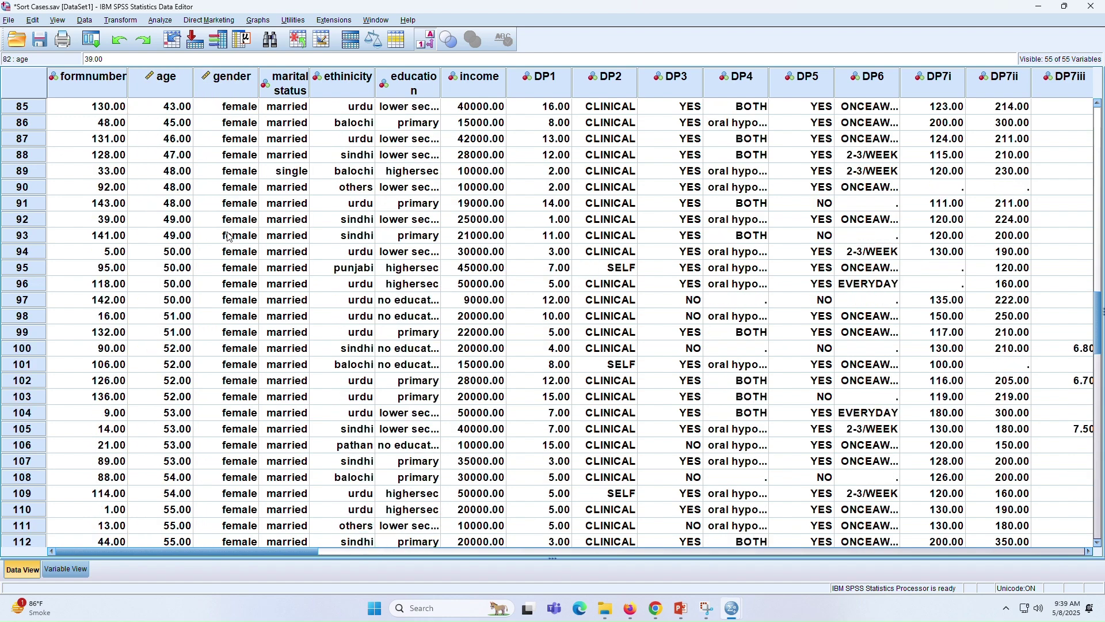
scroll(228, 237, "down", 9)
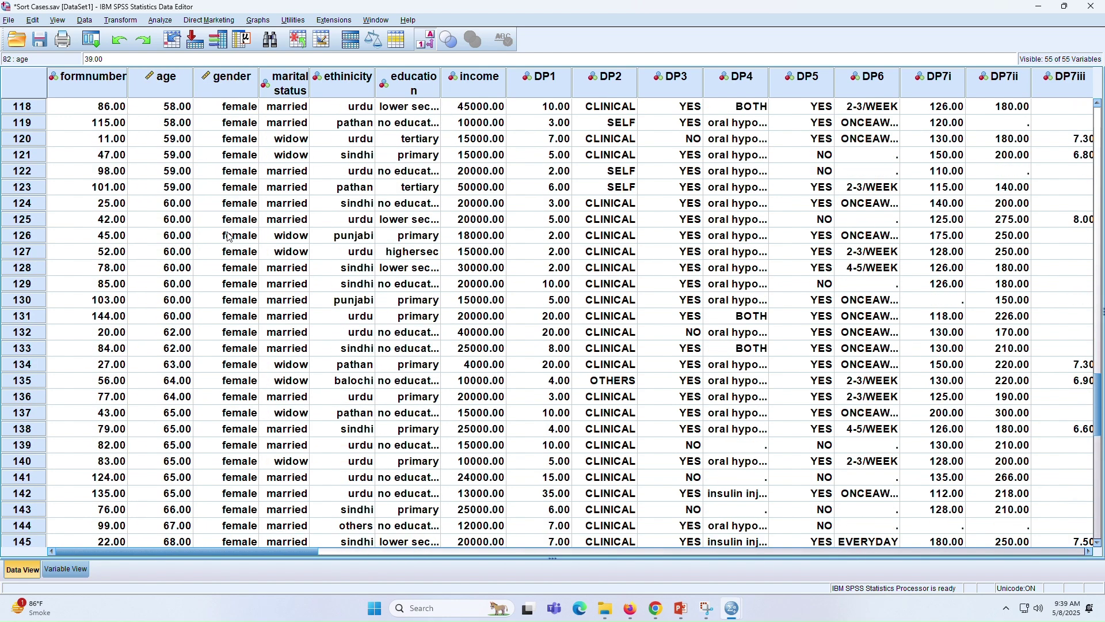
scroll(228, 237, "up", 20)
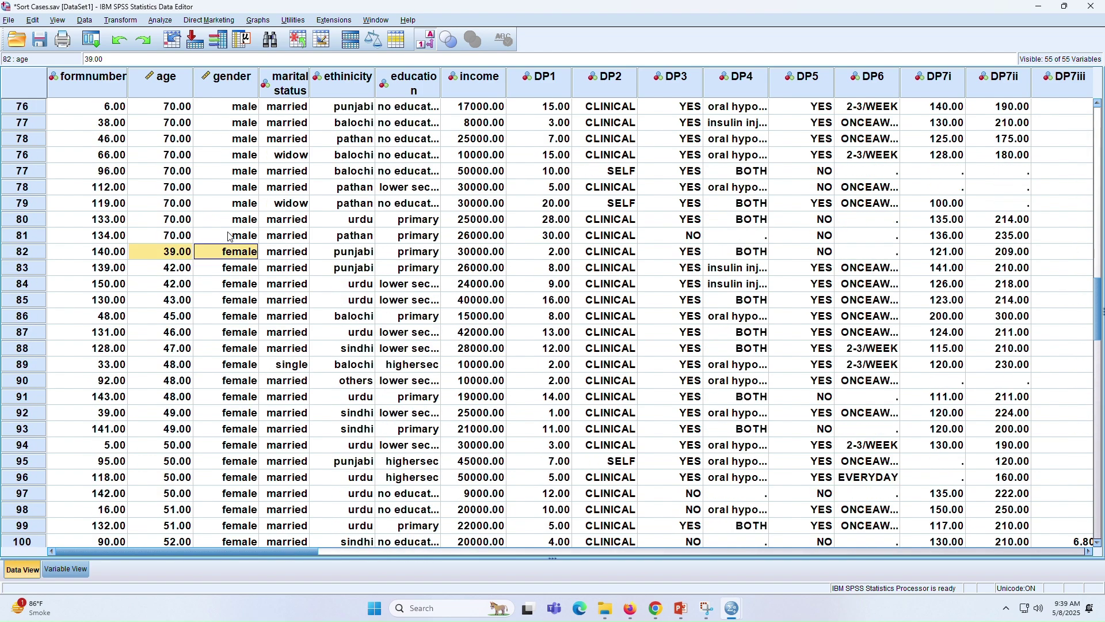
scroll(229, 237, "up", 13)
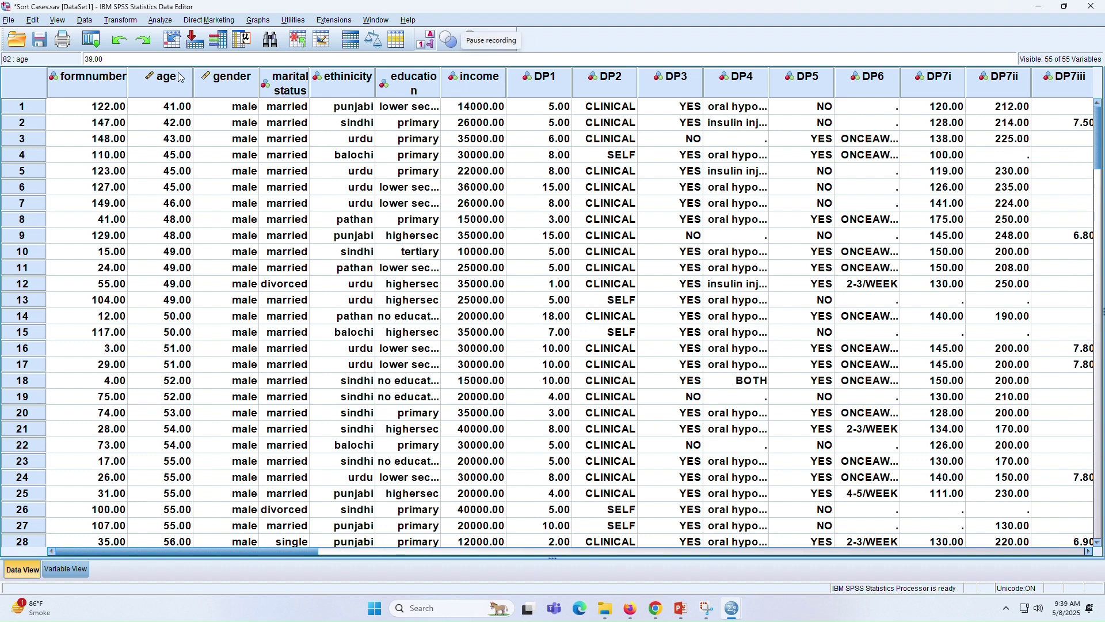
Reset the Sort Cases settings and sort the cases by formnumber in ascending order
left_click(81, 22)
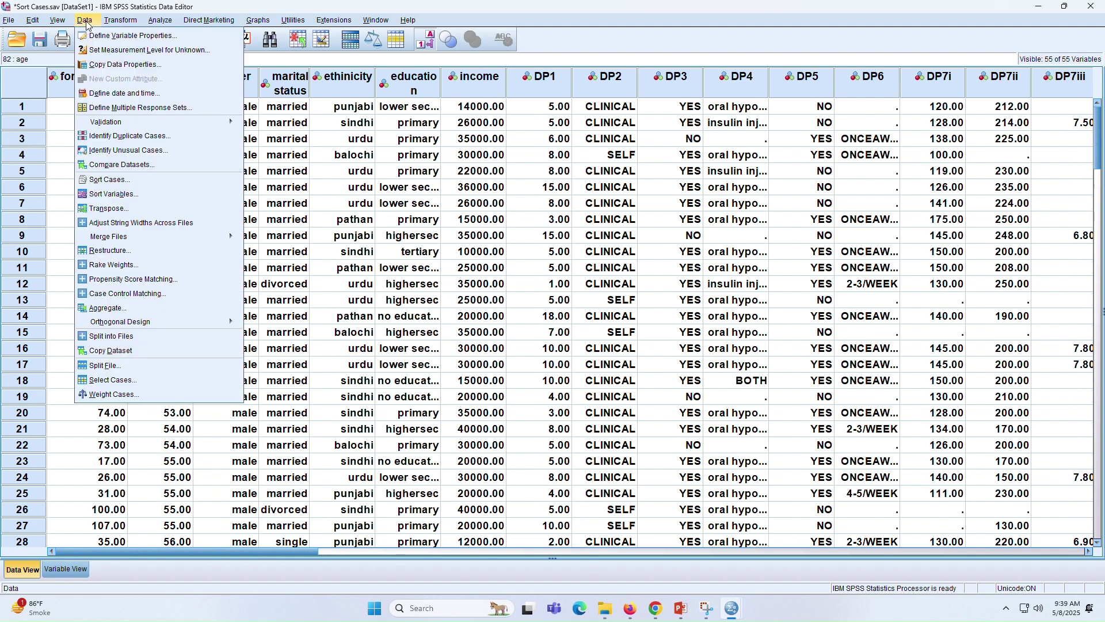
left_click(119, 185)
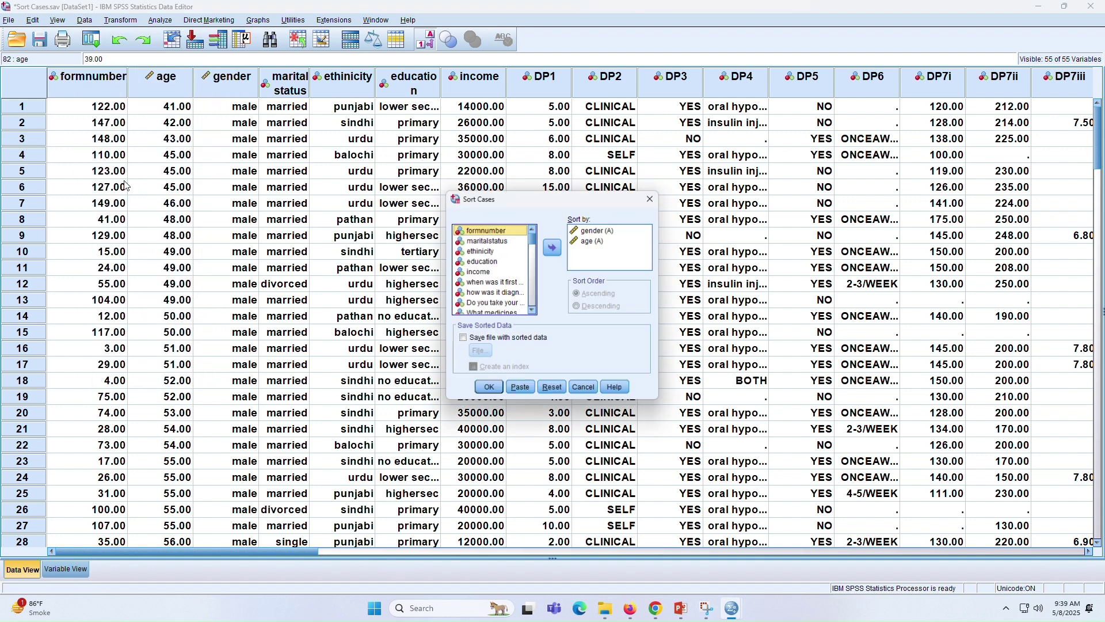
left_click(551, 390)
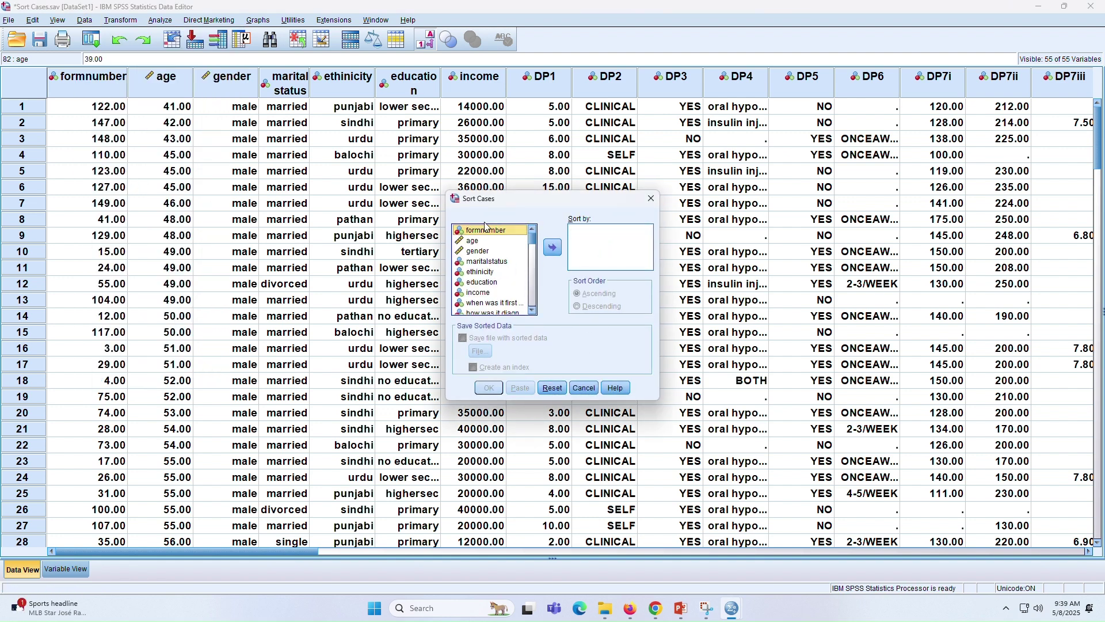
left_click(554, 250)
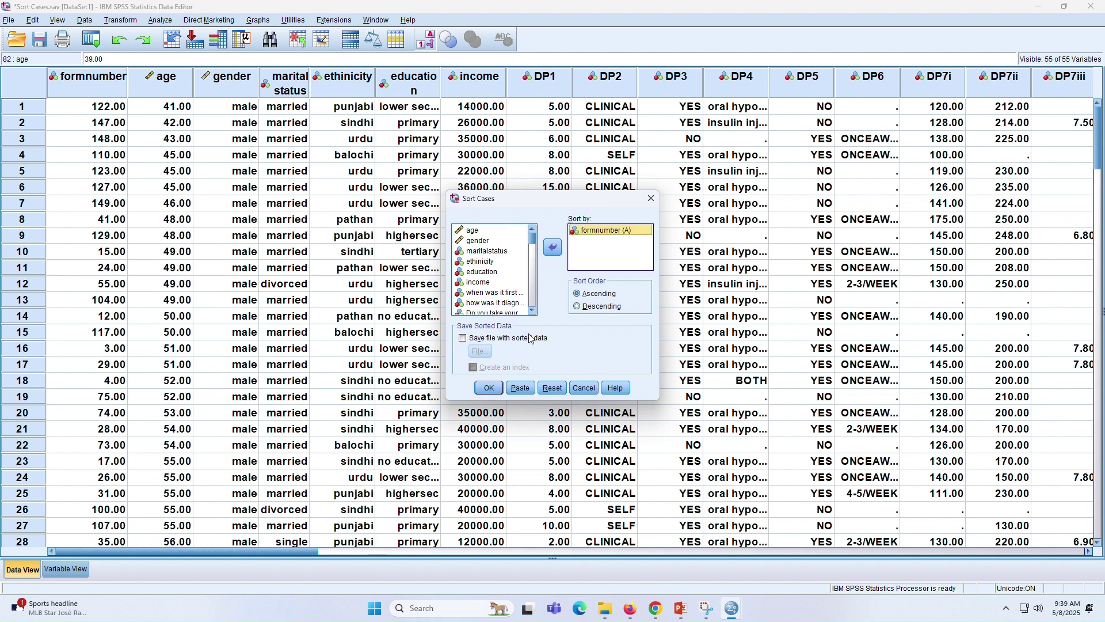
left_click(489, 387)
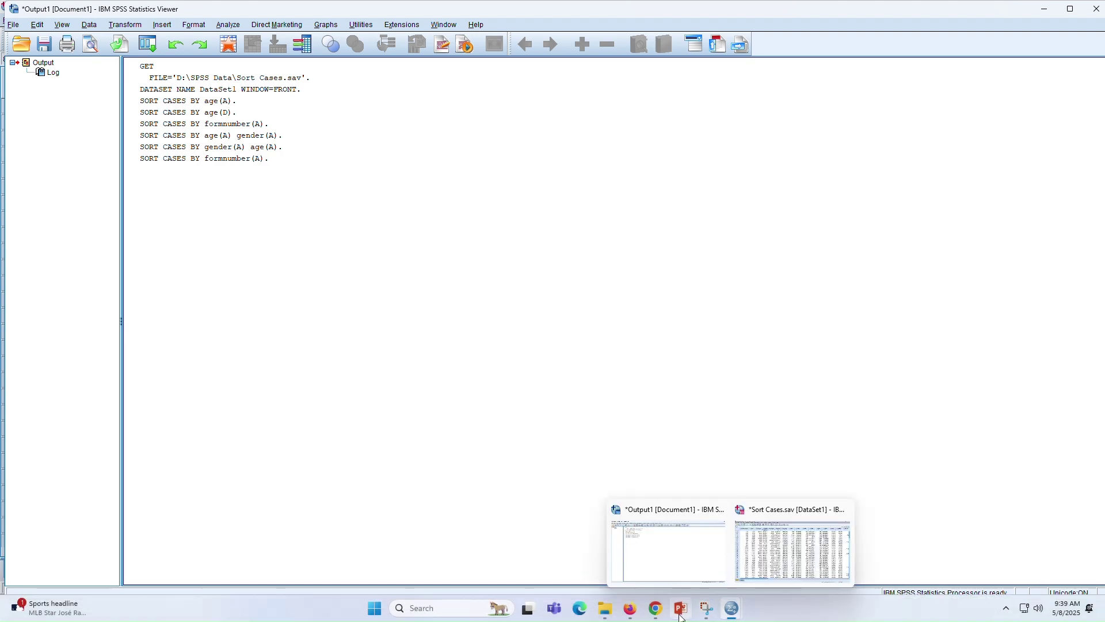
Go back to the Sort Cases.sav dataset, select the formnumber column and check its order down the cases
mouse_move(741, 617)
left_click(792, 538)
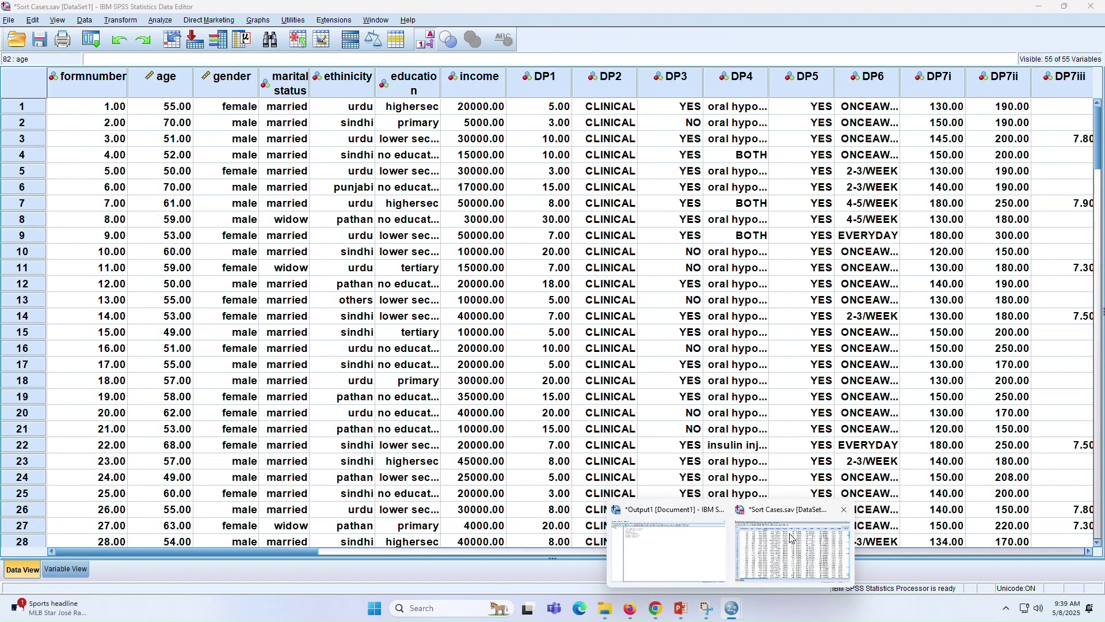
left_click(88, 81)
scroll(109, 189, "down", 6)
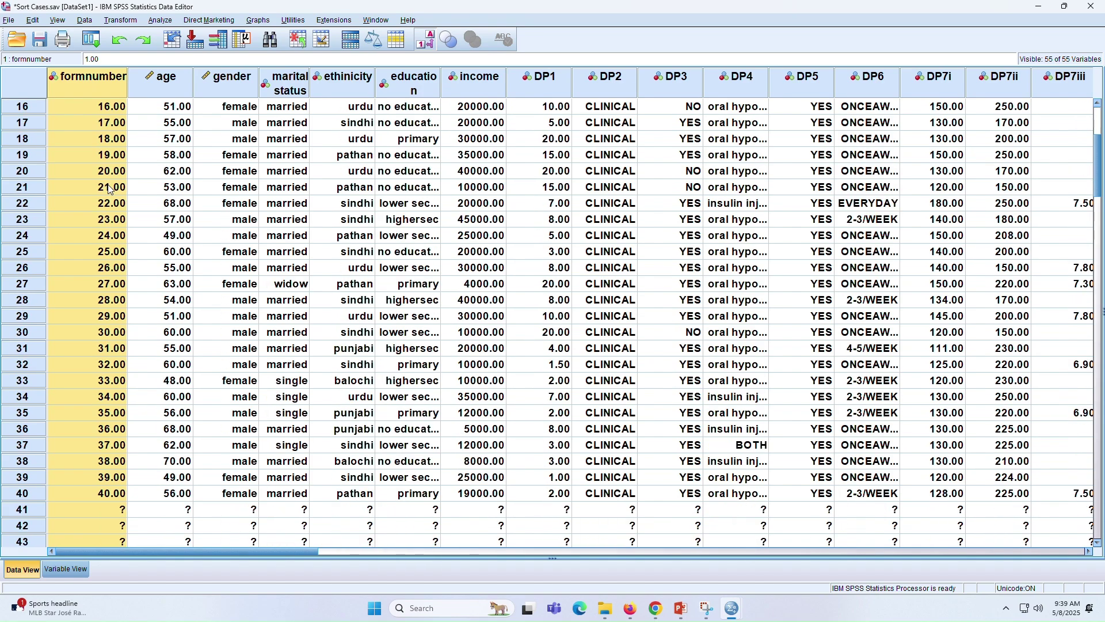